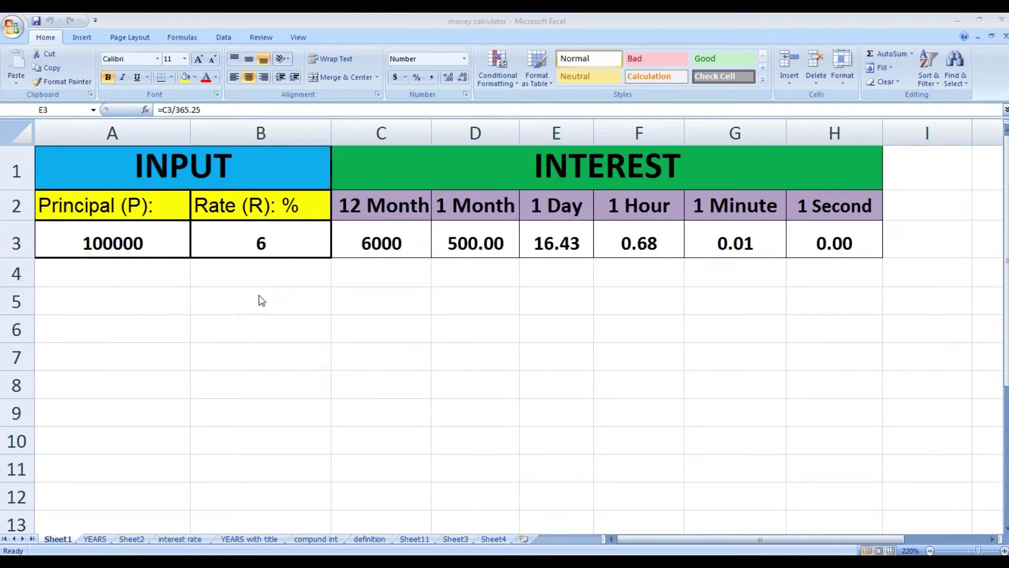
Set the principal in A3 to 100 and the rate in B3 to 6.25
double_click(158, 243)
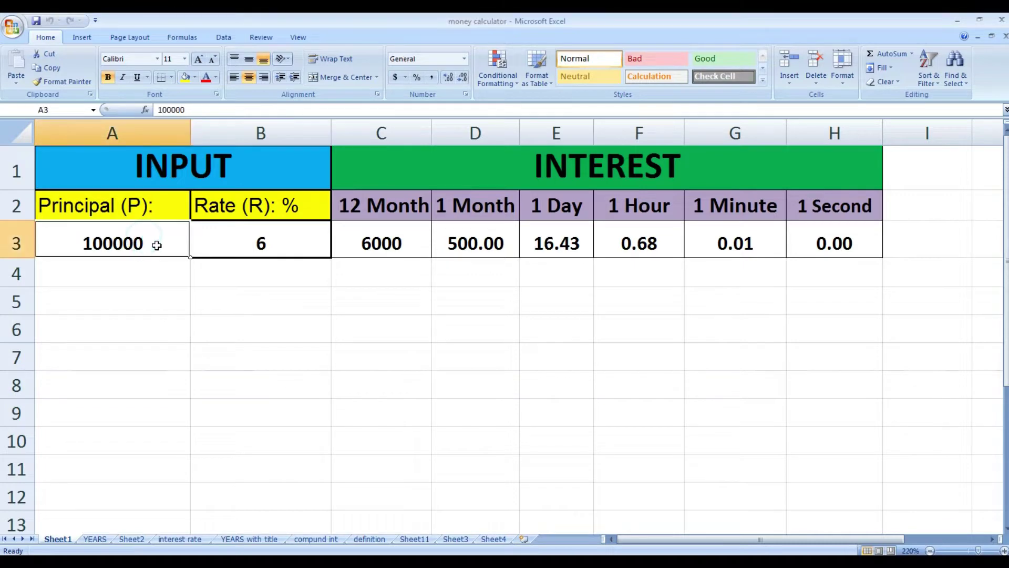
key(BackSpace)
key(BackSpace)
key(BackSpace)
click(195, 311)
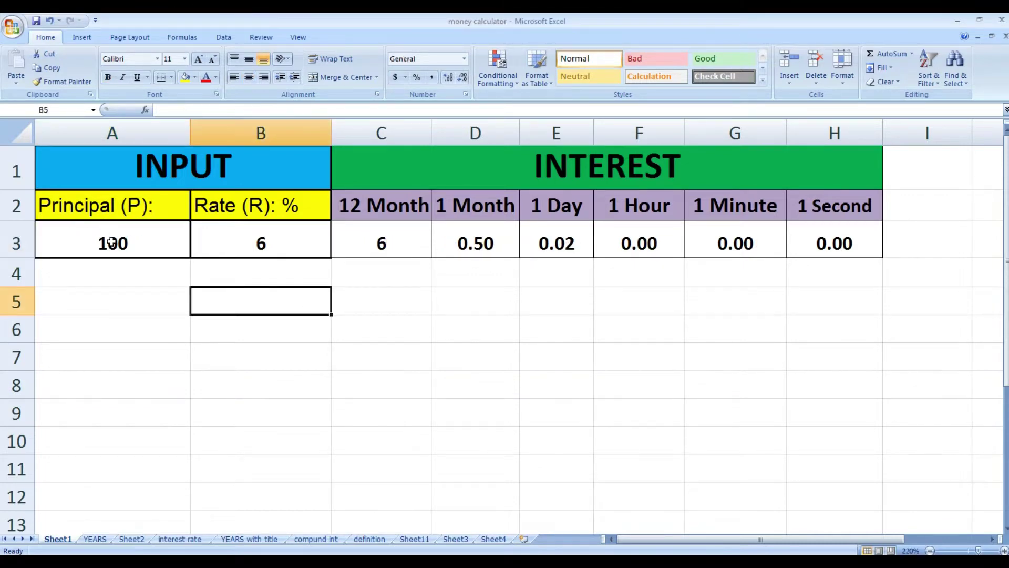
click(273, 243)
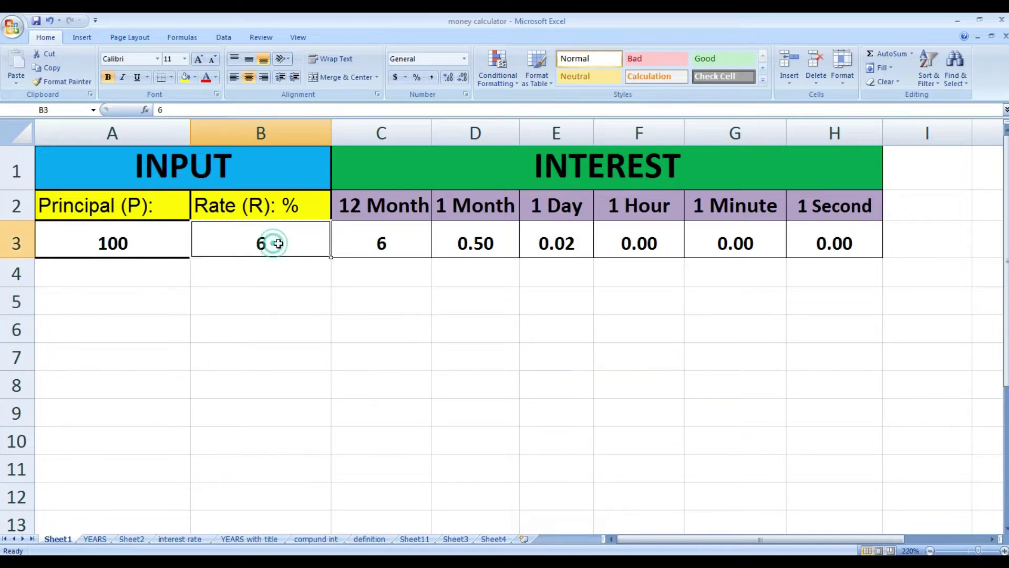
text(6)
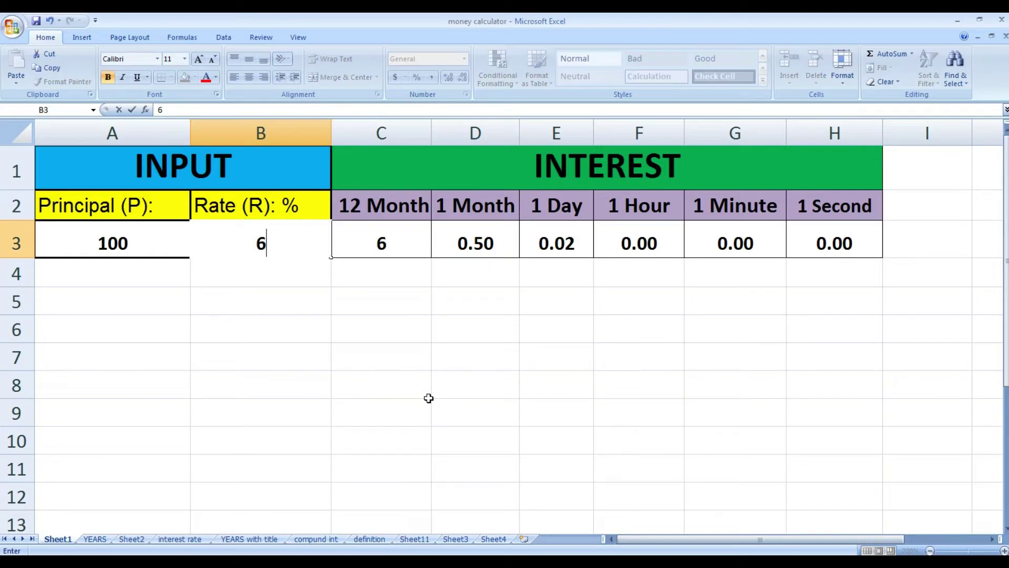
text(.25)
key(Return)
Change the principal in A3 to 1000, giving 62.5 yearly interest
mouse_move(428, 398)
mouse_down()
mouse_move(439, 397)
mouse_move(440, 415)
mouse_up()
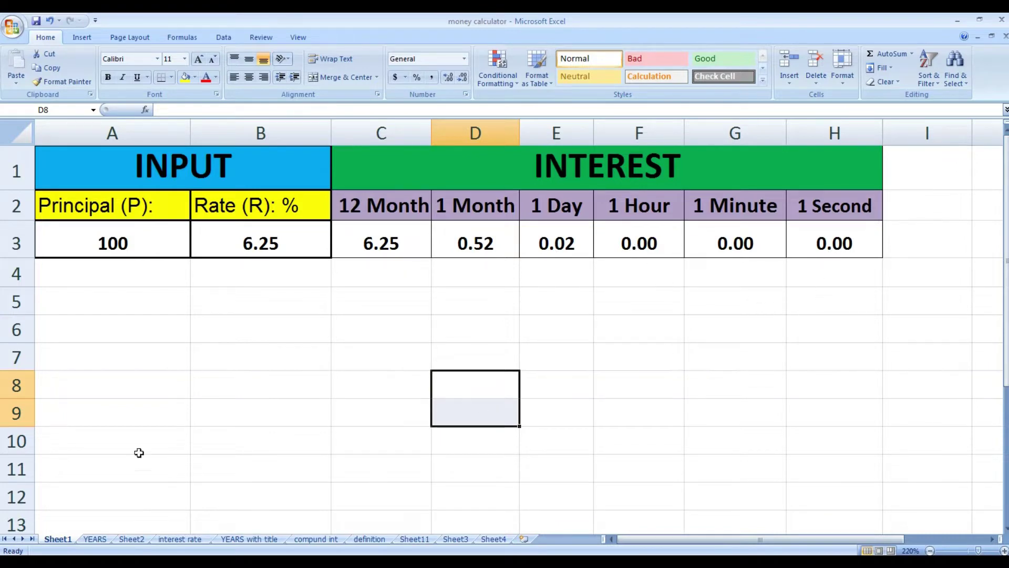
click(239, 351)
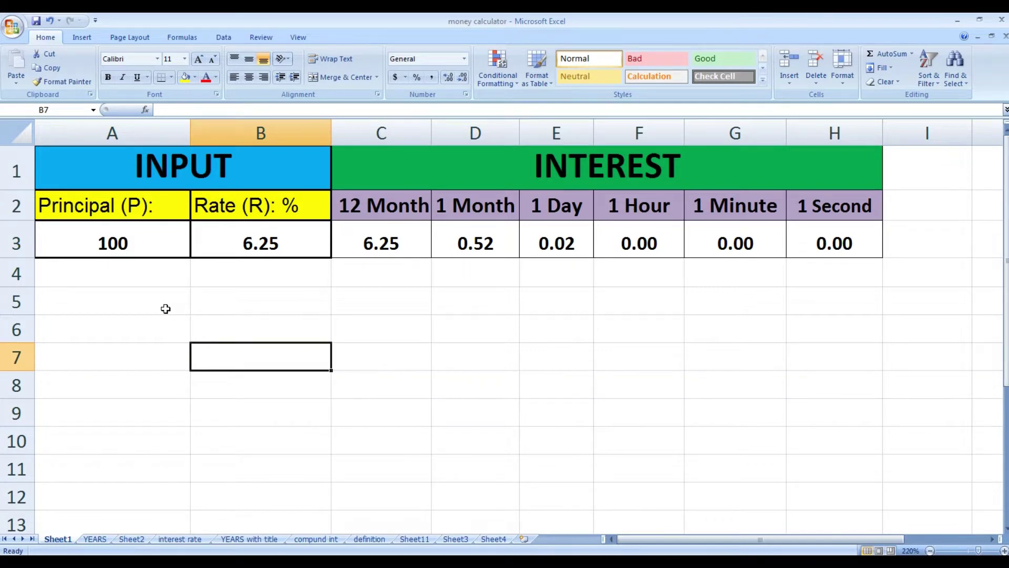
click(135, 250)
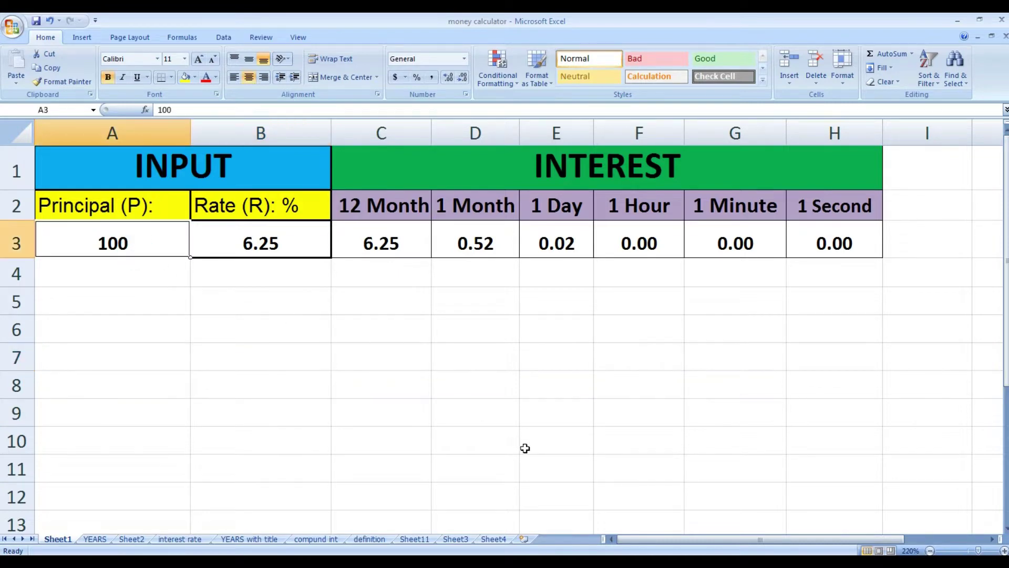
text(1000)
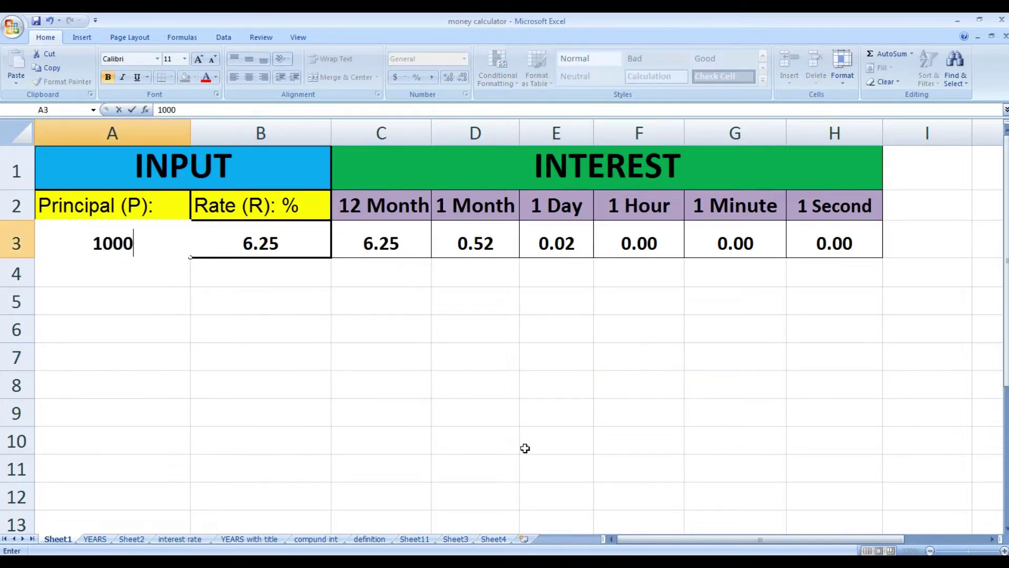
key(Return)
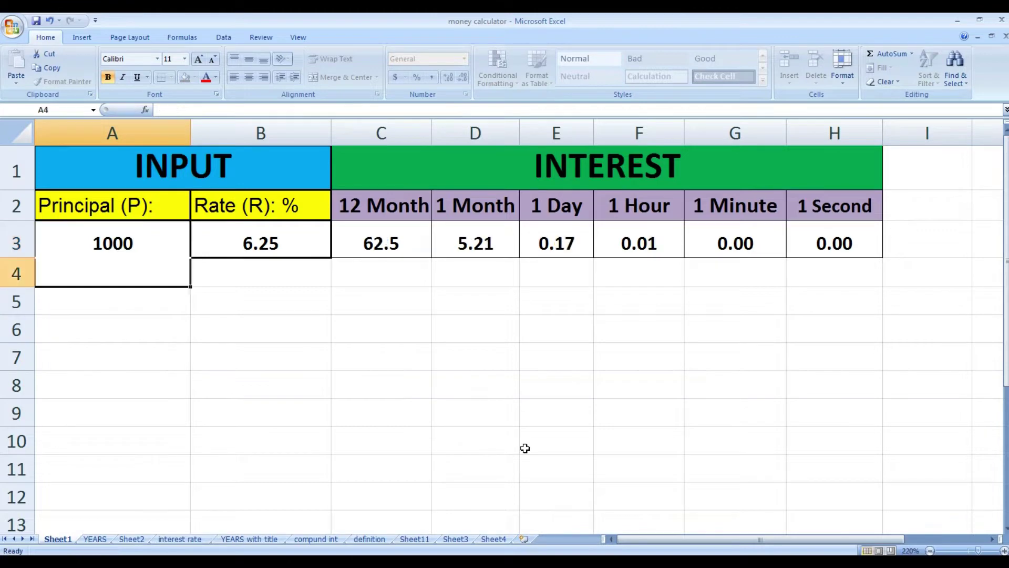
click(393, 449)
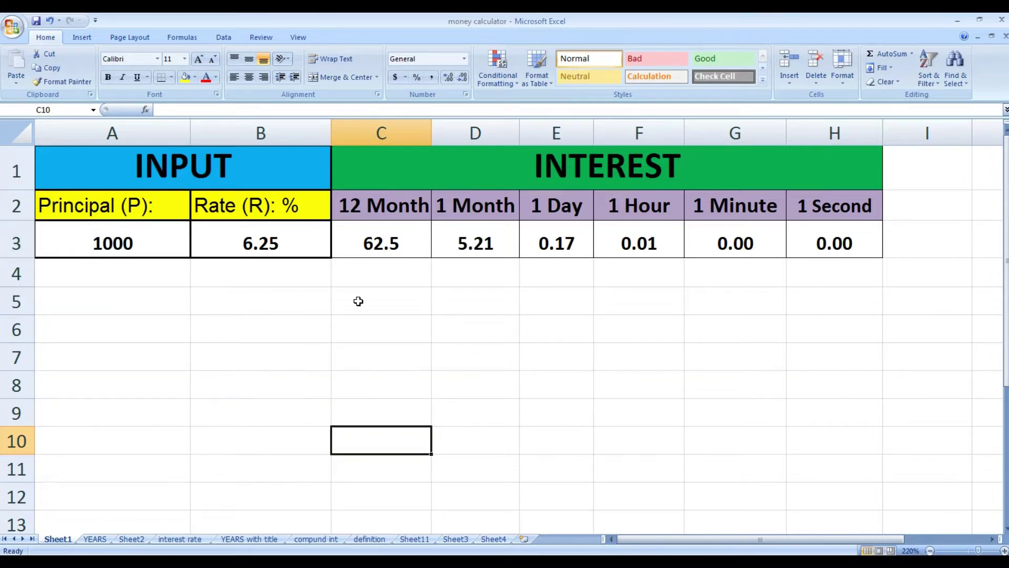
double_click(143, 235)
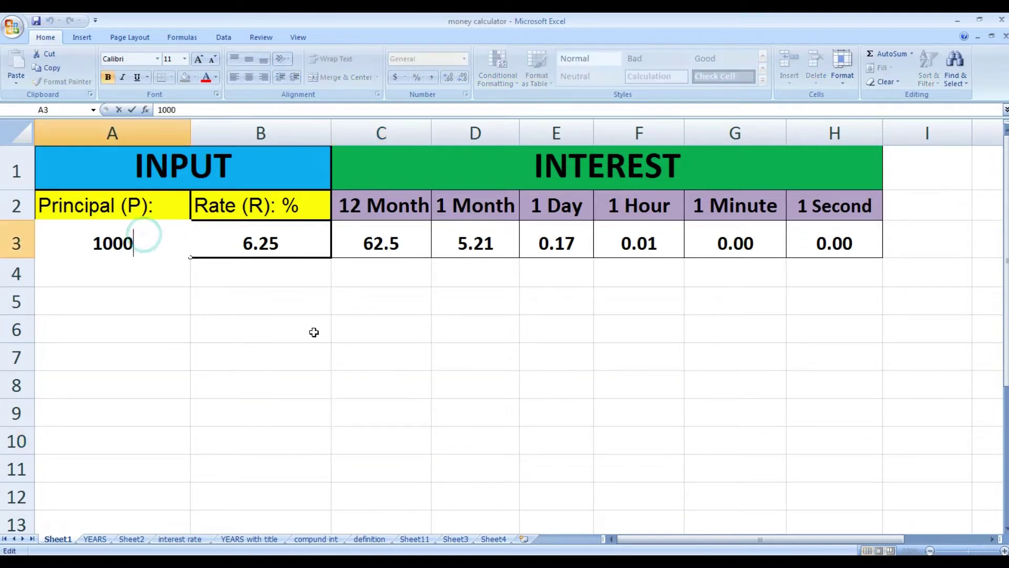
text(0)
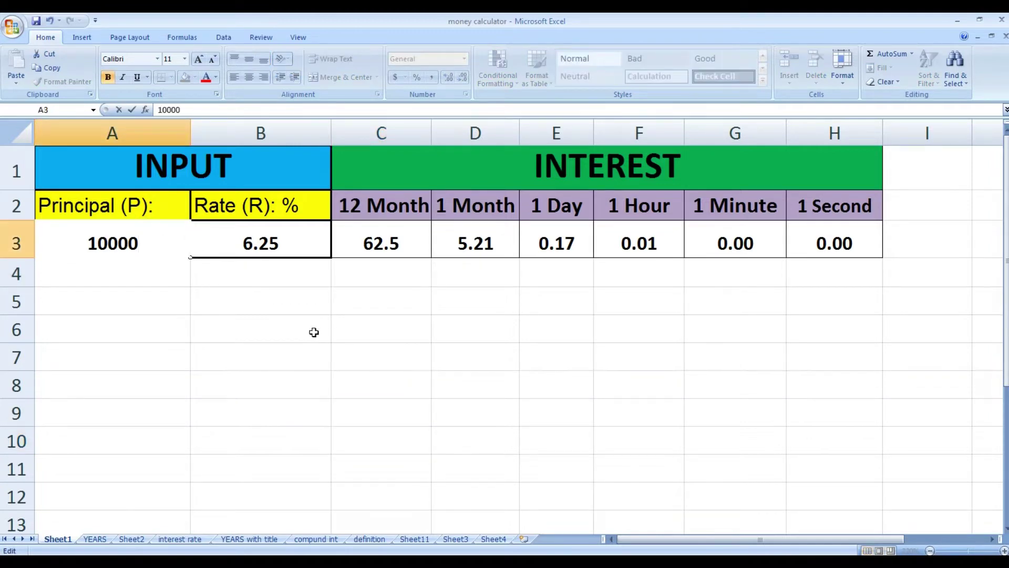
key(Return)
click(436, 390)
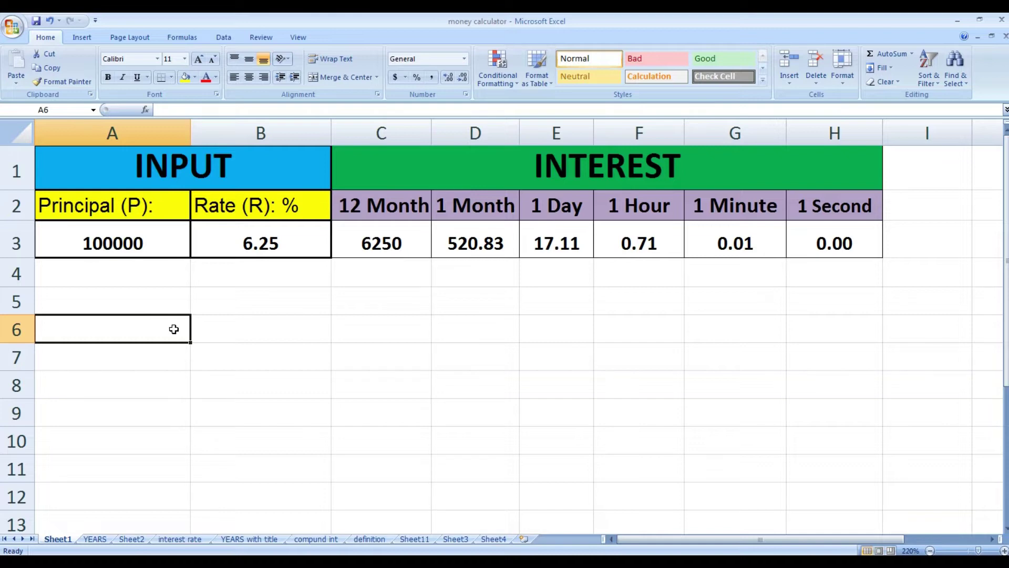
click(268, 294)
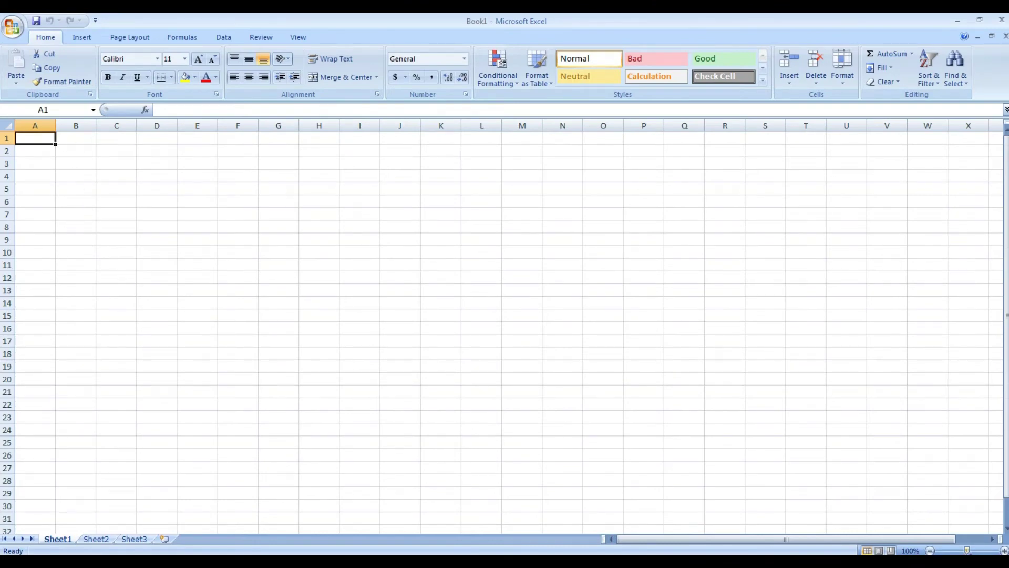
Merge and center A1:B1 on the new sheet and enter the heading INPUT
ctrl+scroll(286, 350, up, 8)
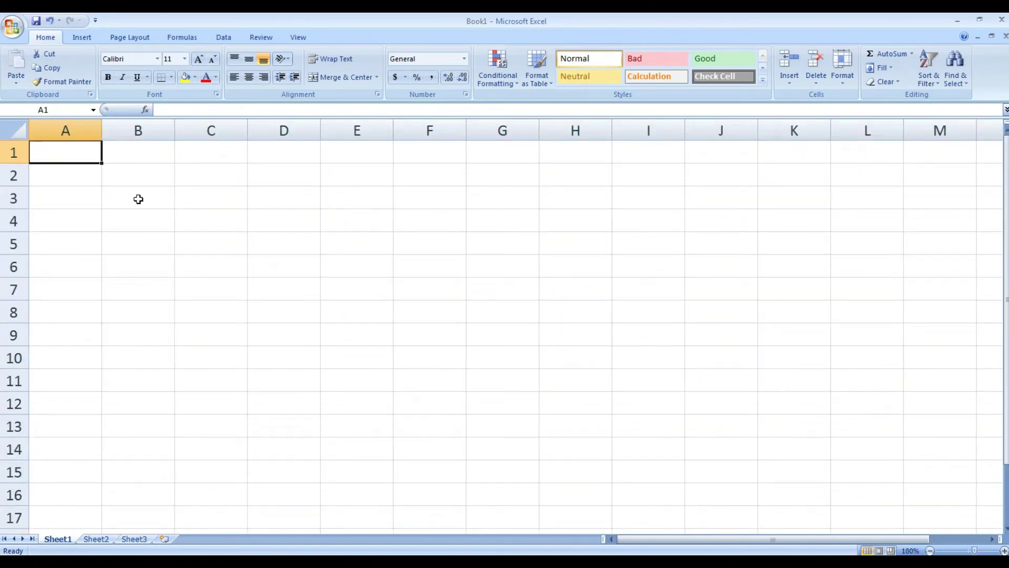
drag(73, 152, 107, 152)
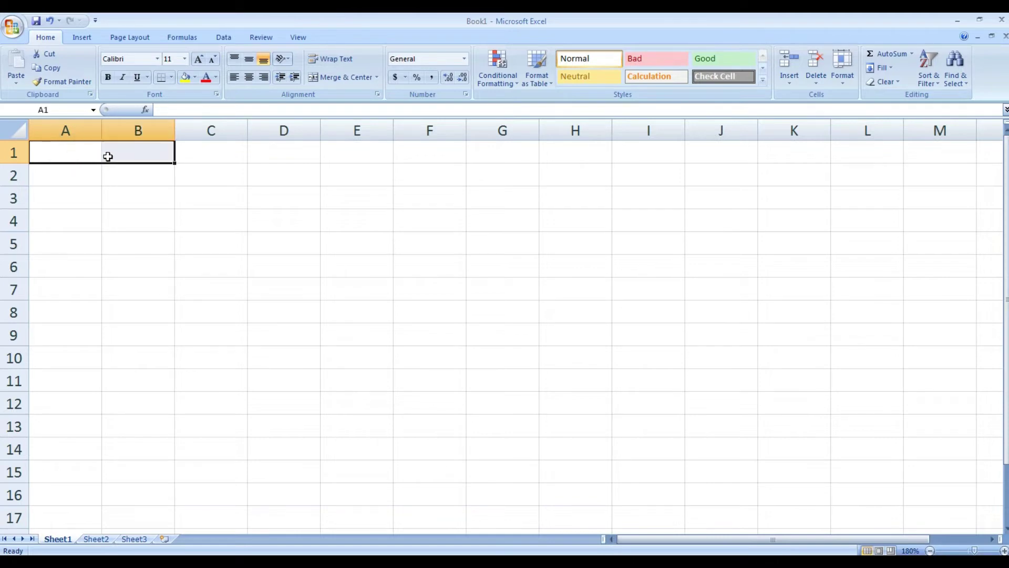
click(342, 78)
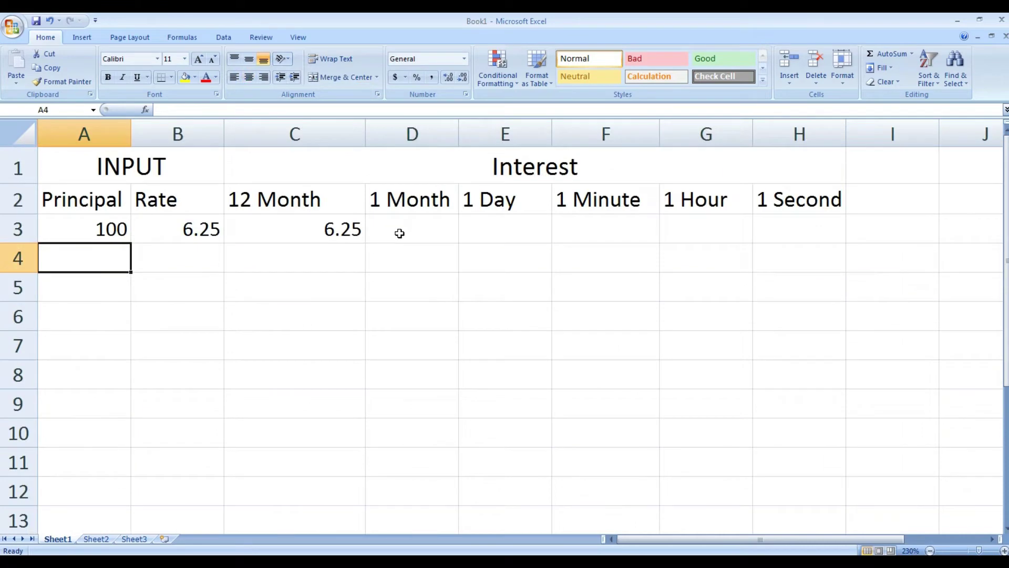
click(397, 230)
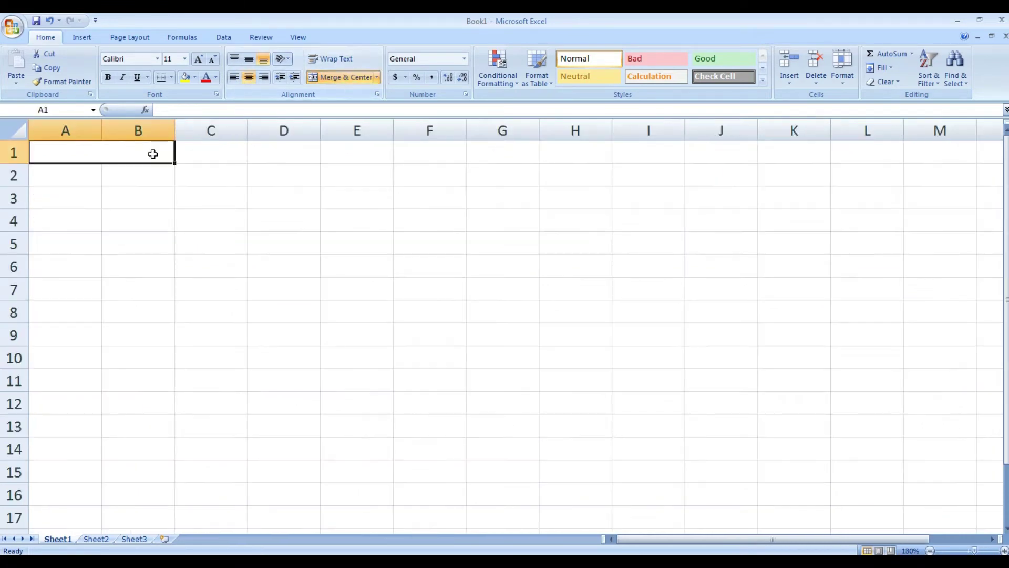
click(124, 187)
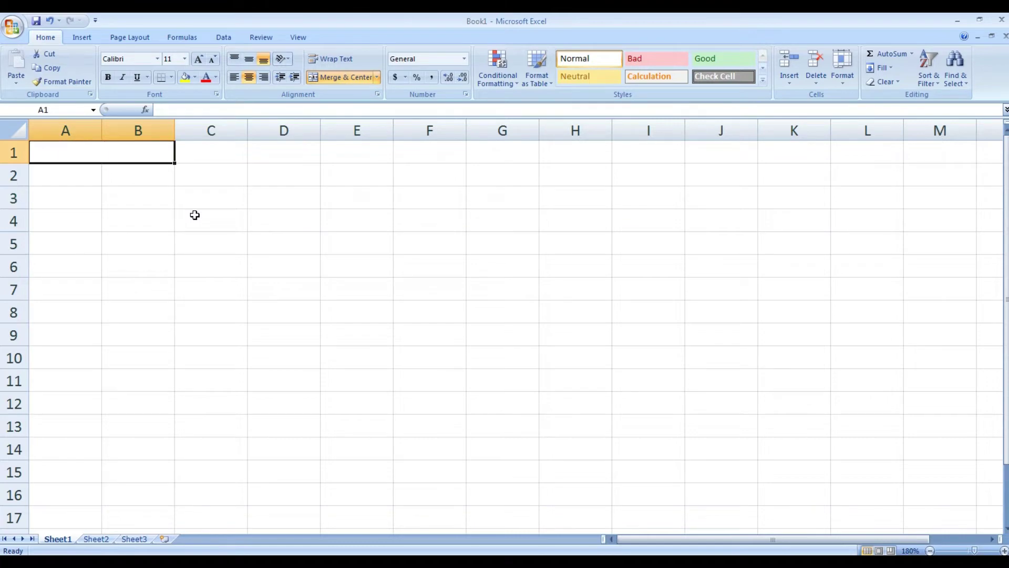
text(INPUT)
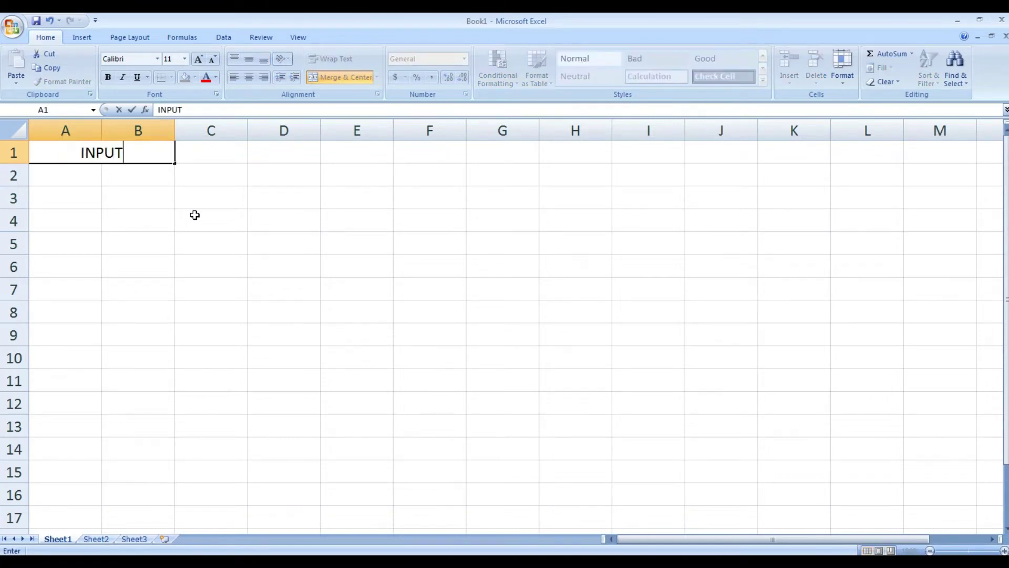
key(Tab)
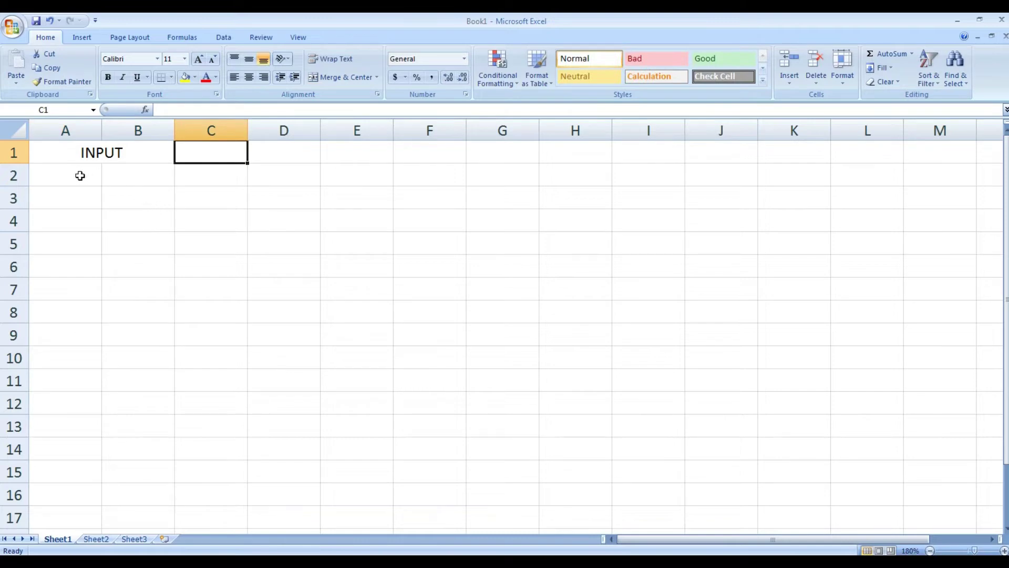
click(67, 175)
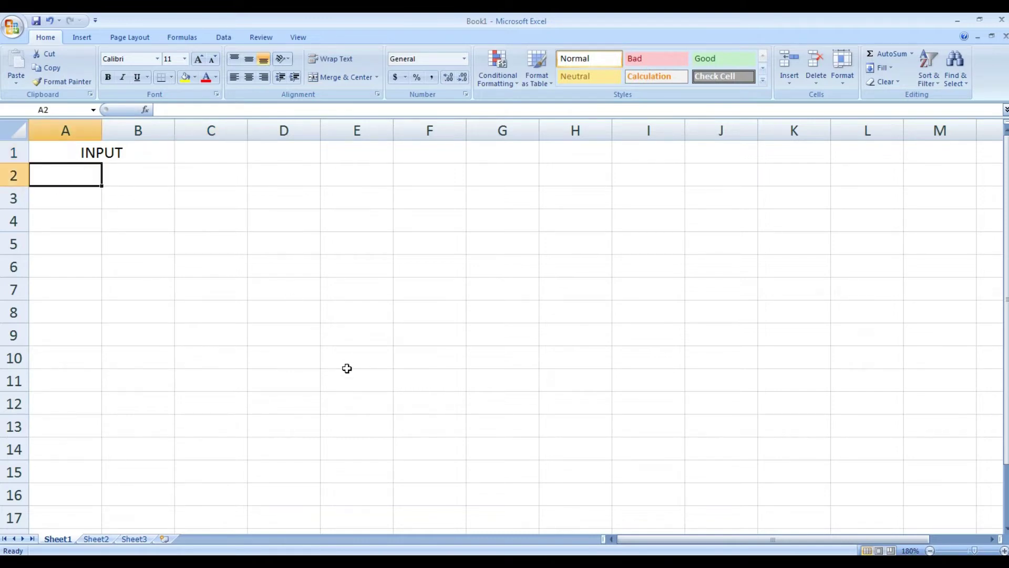
Enter the headings Principal, Rate, 12 Month and 1 Month in A2:D2
text(Principal)
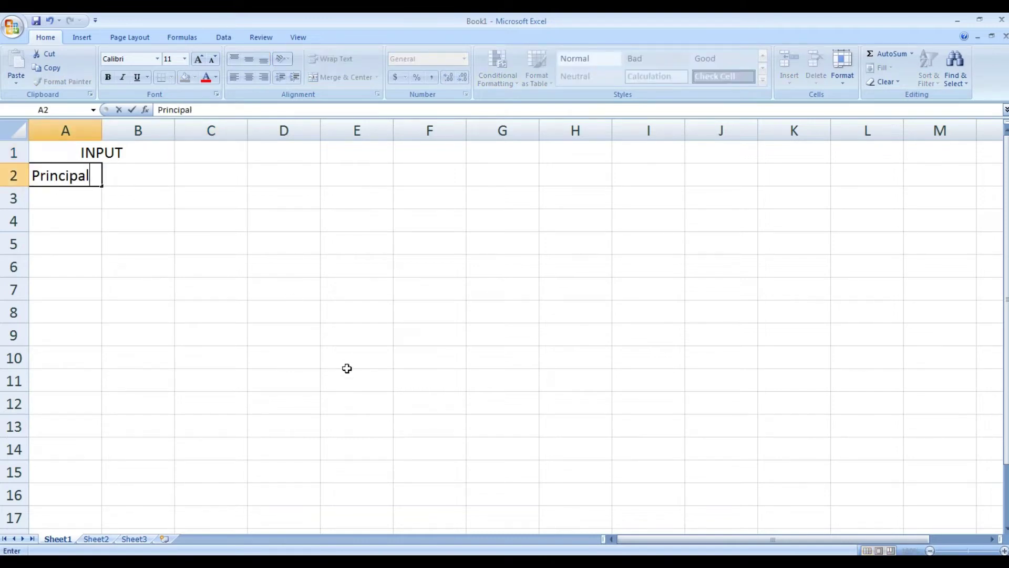
key(Tab)
text(Rate)
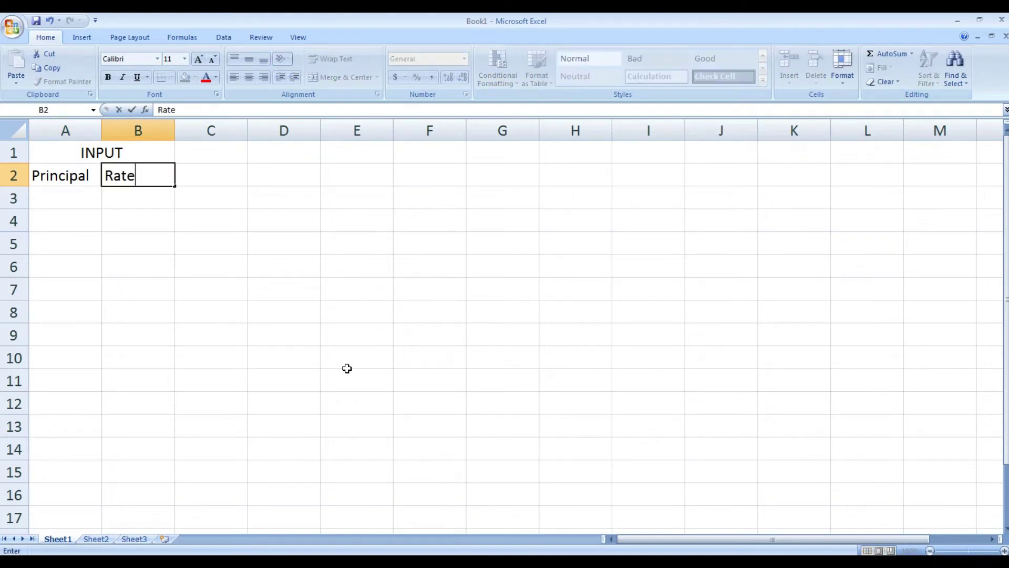
key(Tab)
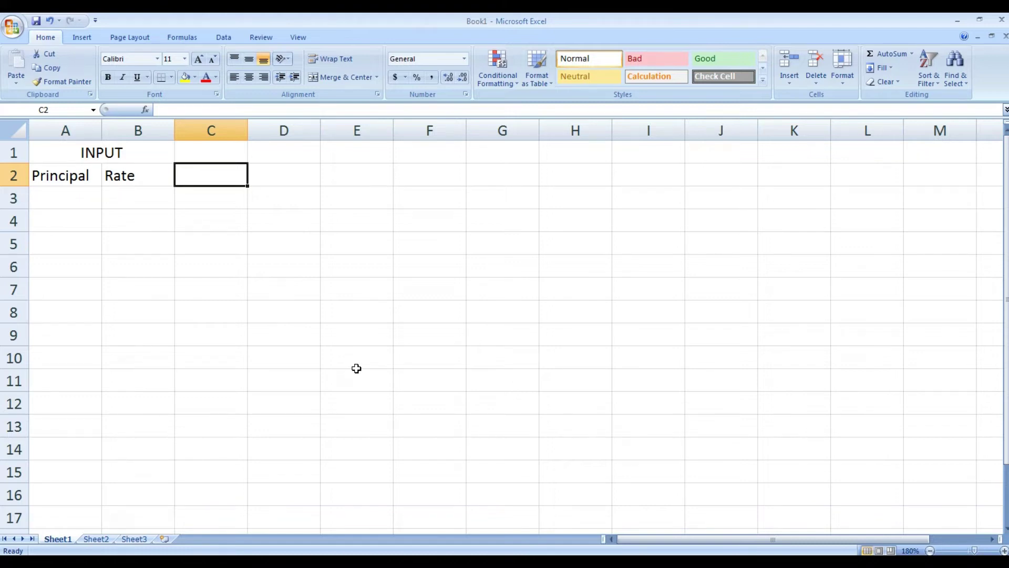
text(12 )
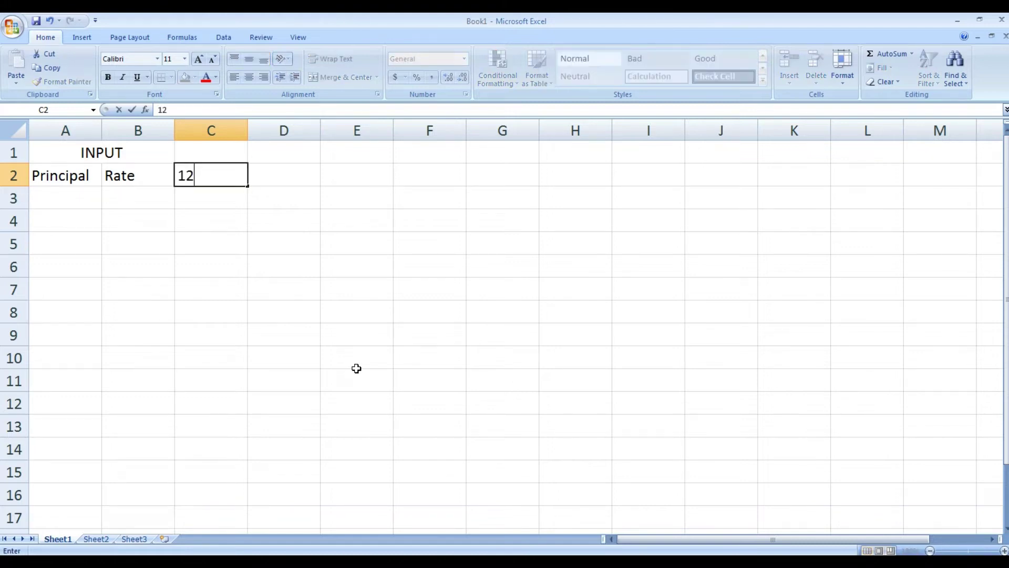
text(Month)
key(Tab)
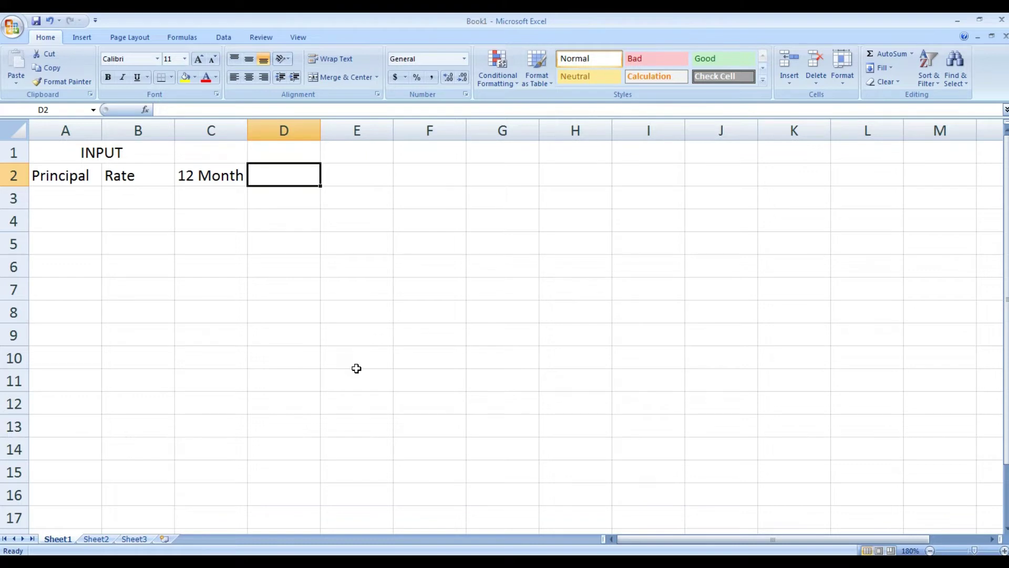
text(1 Month)
key(Tab)
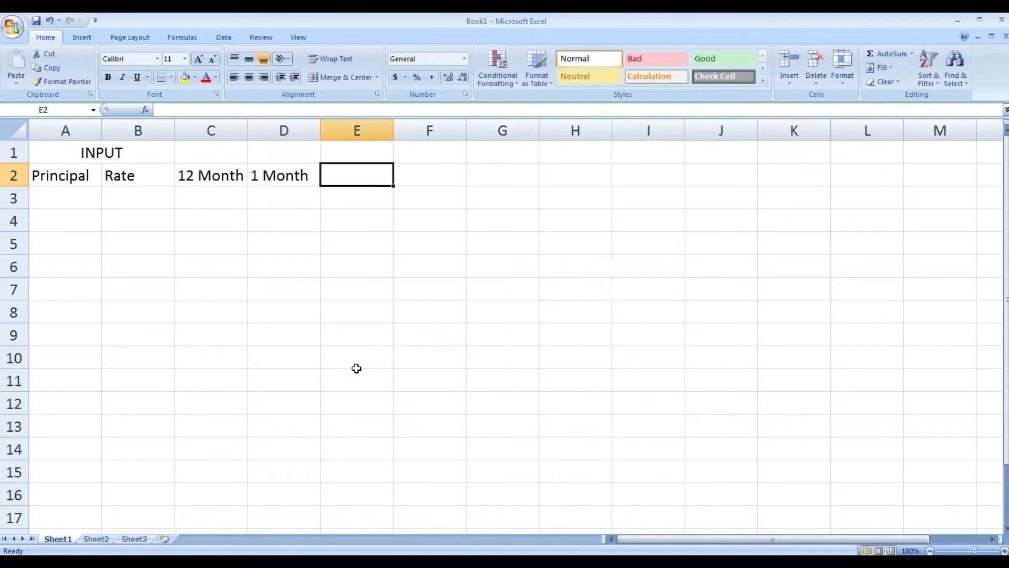
Enter the headings 1 Day, 1 Minute, 1 Hour and 1 Second in E2:H2
text(1 Day)
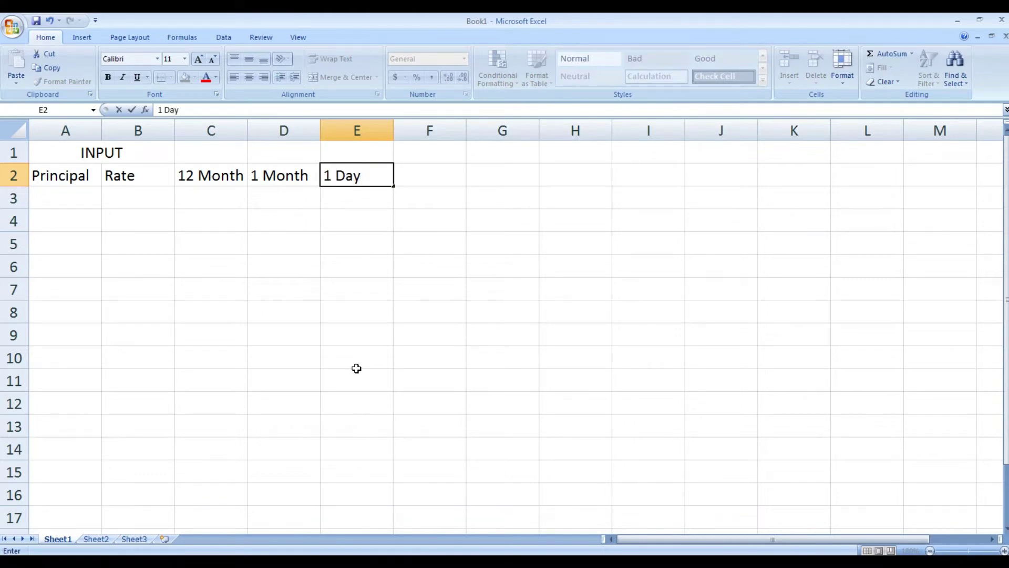
key(Tab)
text(1 Minute)
key(Tab)
text(1 Hour)
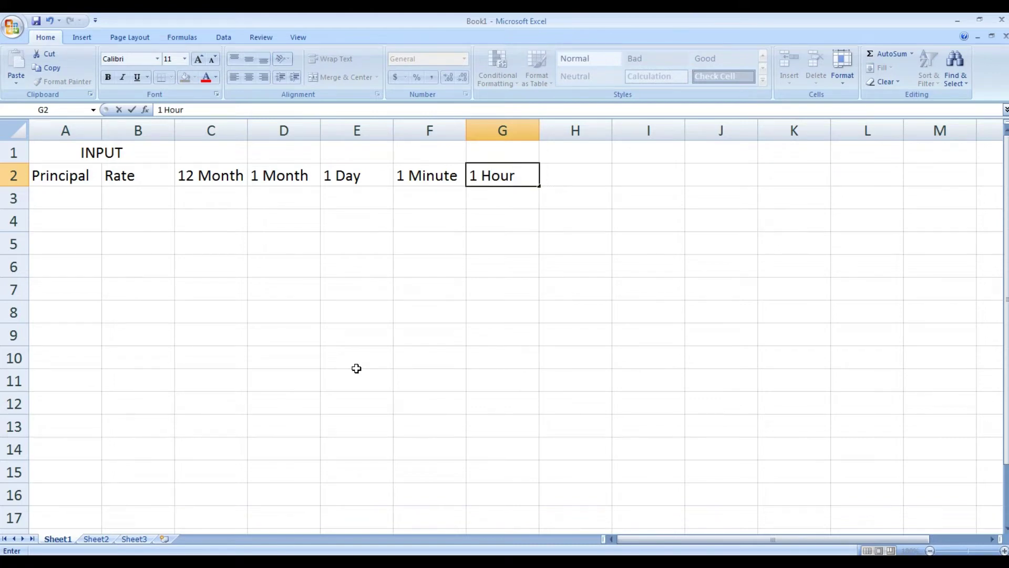
key(Tab)
text(1 Second)
key(Return)
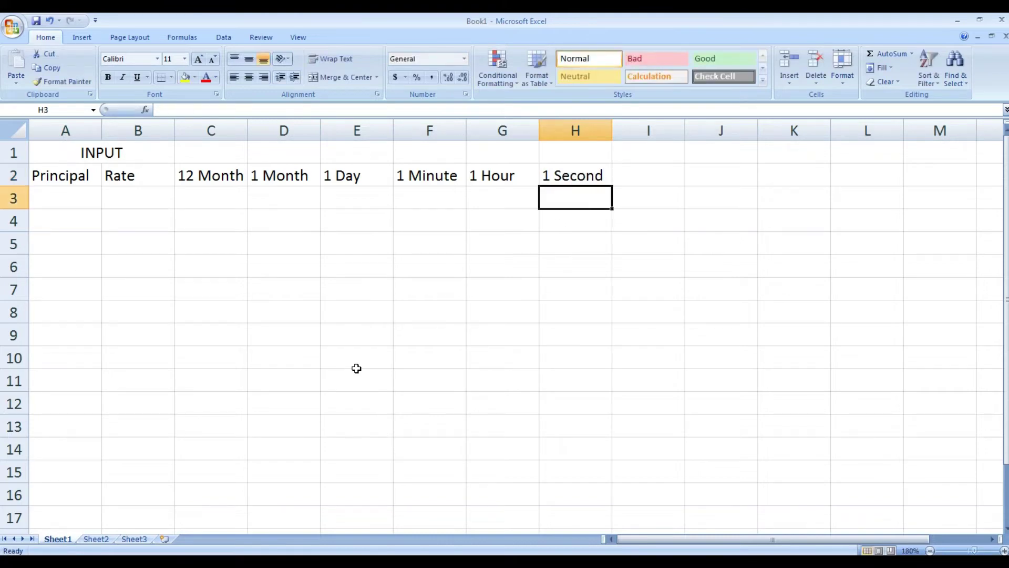
drag(232, 152, 534, 153)
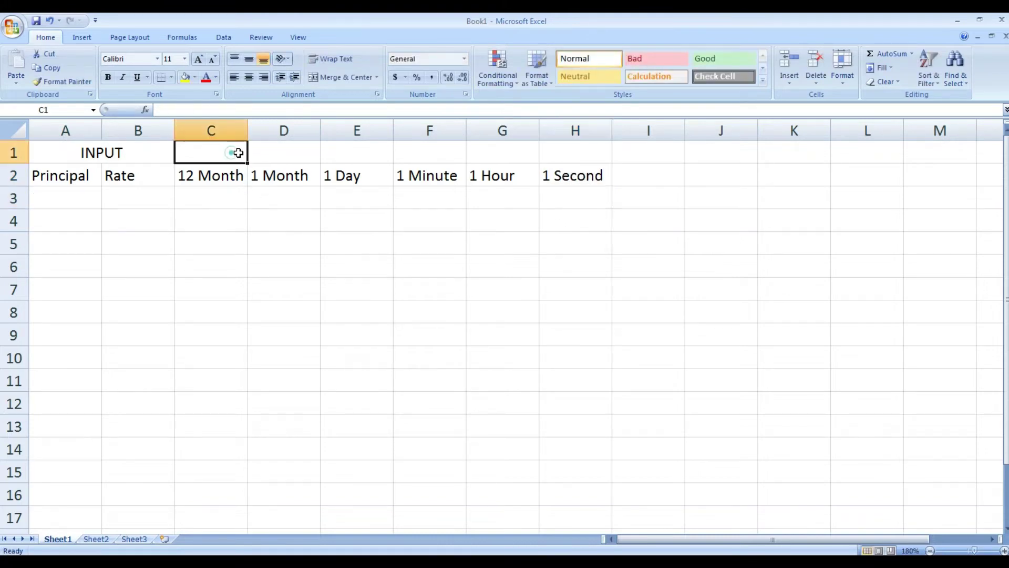
Merge and center C1:H1 with the heading Interest
drag(534, 153, 544, 153)
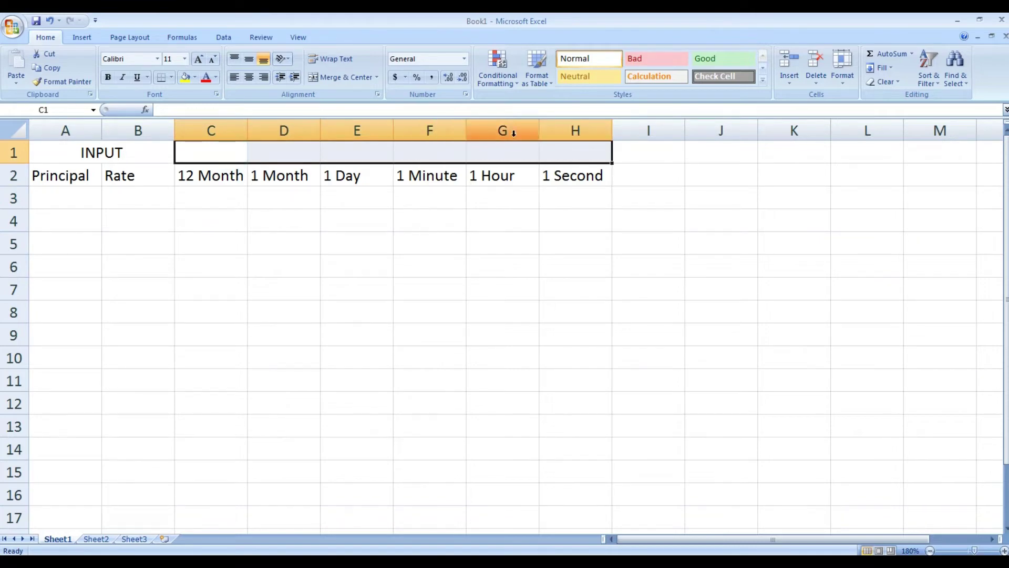
click(338, 77)
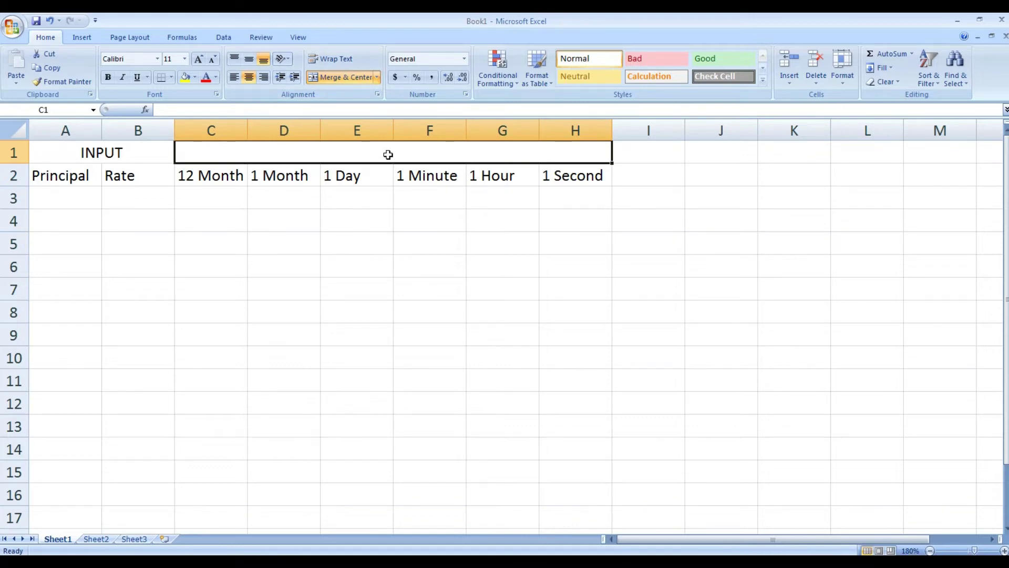
double_click(388, 154)
text(Interest)
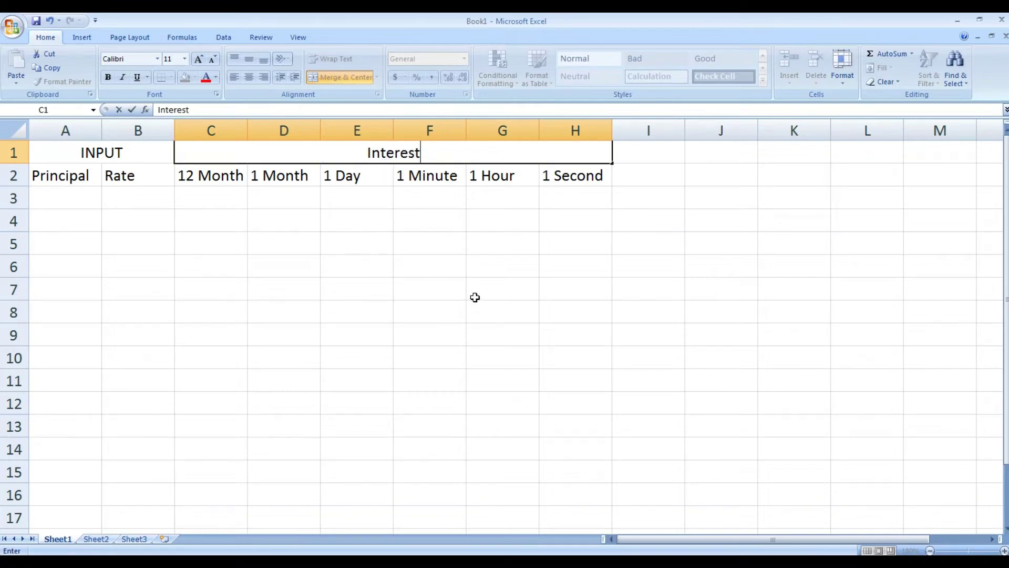
click(430, 231)
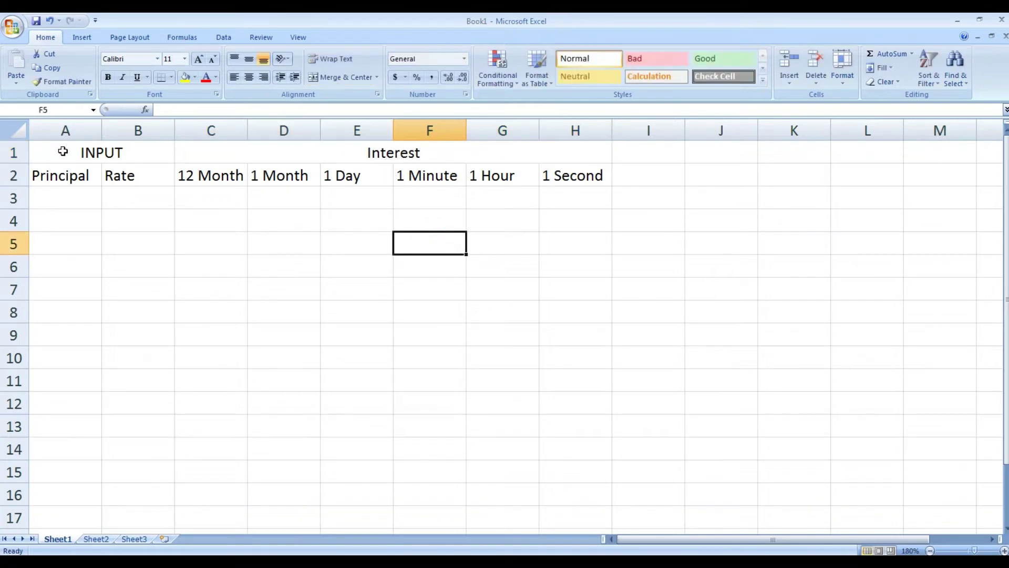
Set row 1 headings to font size 14, row 2 labels to 12, and autofit column F
drag(79, 152, 355, 151)
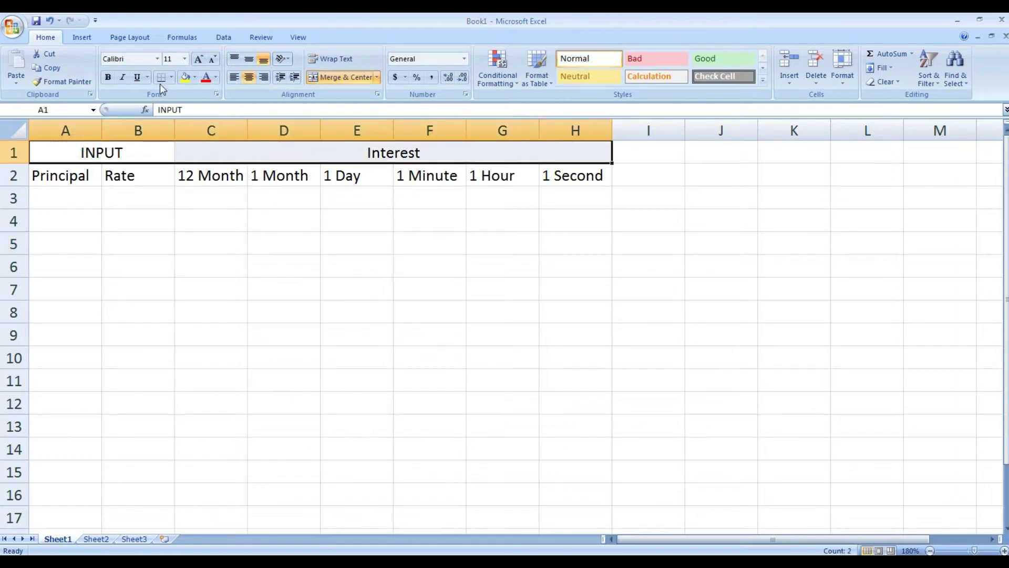
click(186, 60)
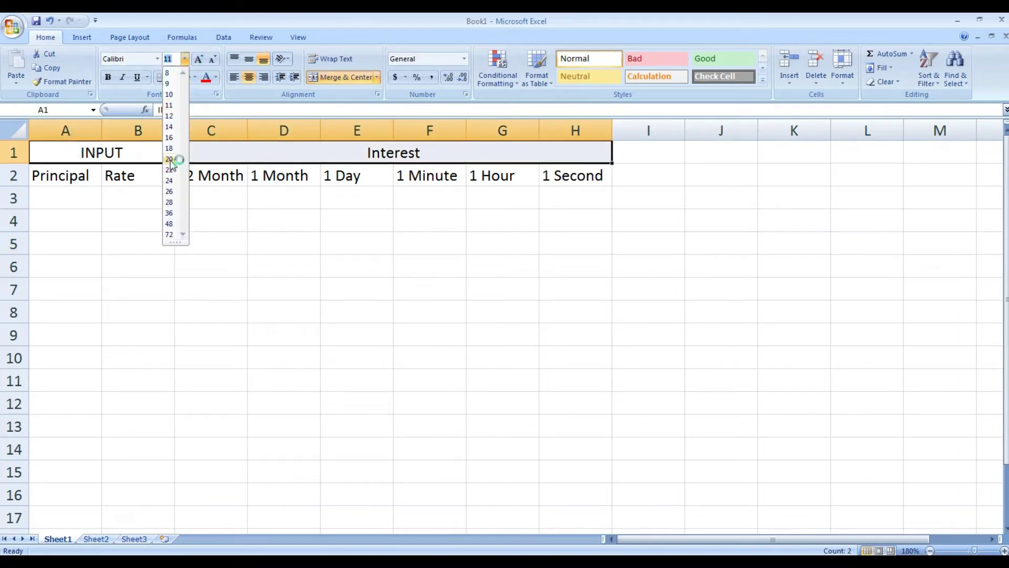
click(172, 129)
click(264, 272)
drag(51, 181, 532, 179)
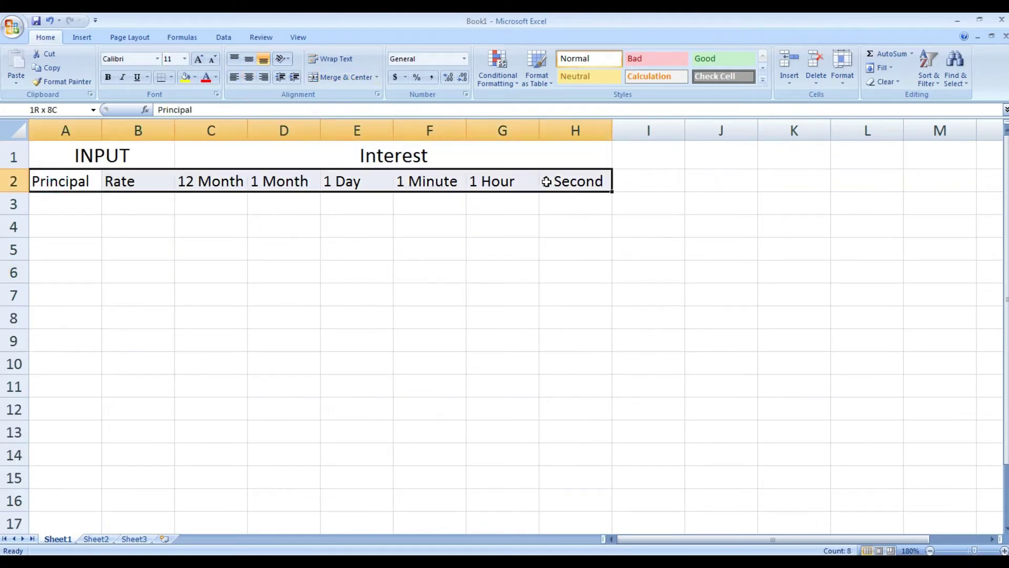
click(185, 59)
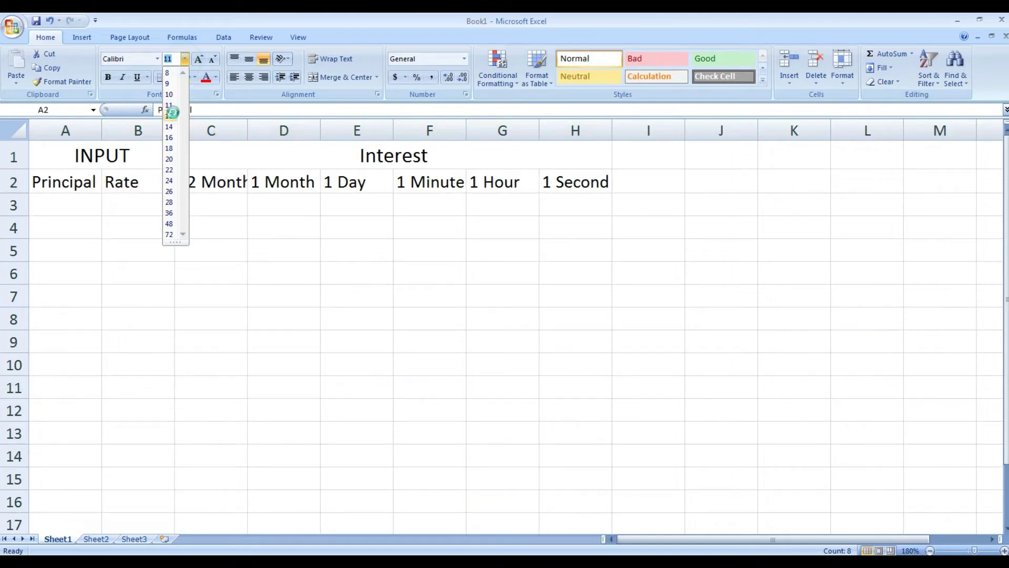
click(170, 116)
click(272, 288)
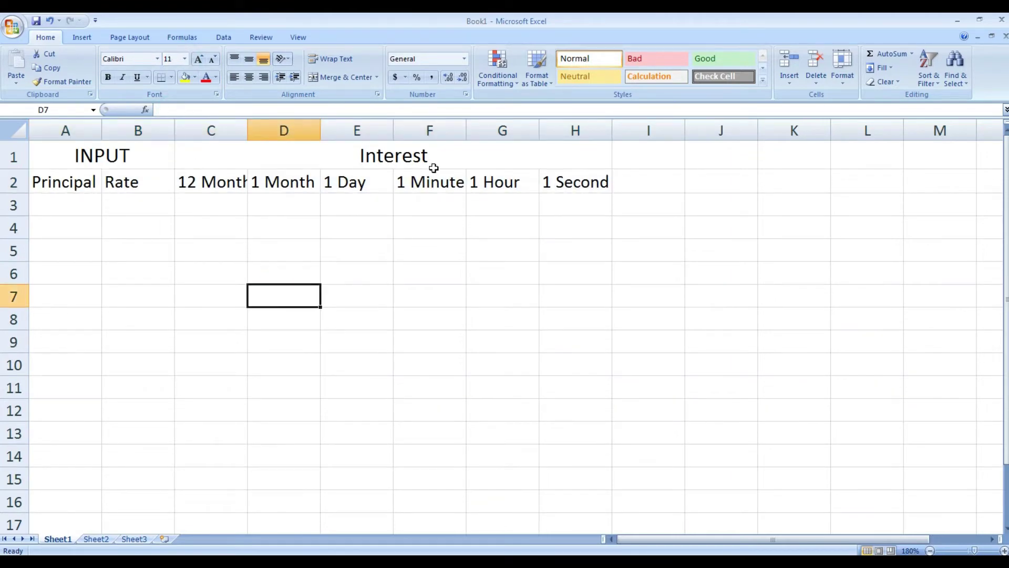
double_click(465, 132)
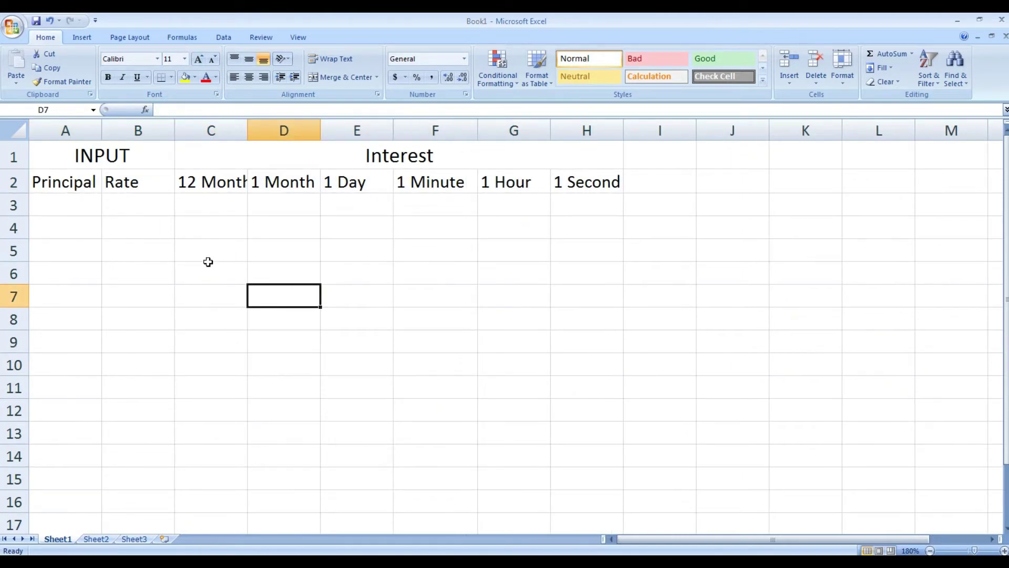
Zoom in on the sheet and enter the rate 6.25 in B3
click(1004, 550)
click(1004, 550)
click(1004, 550)
click(1004, 550)
click(1004, 550)
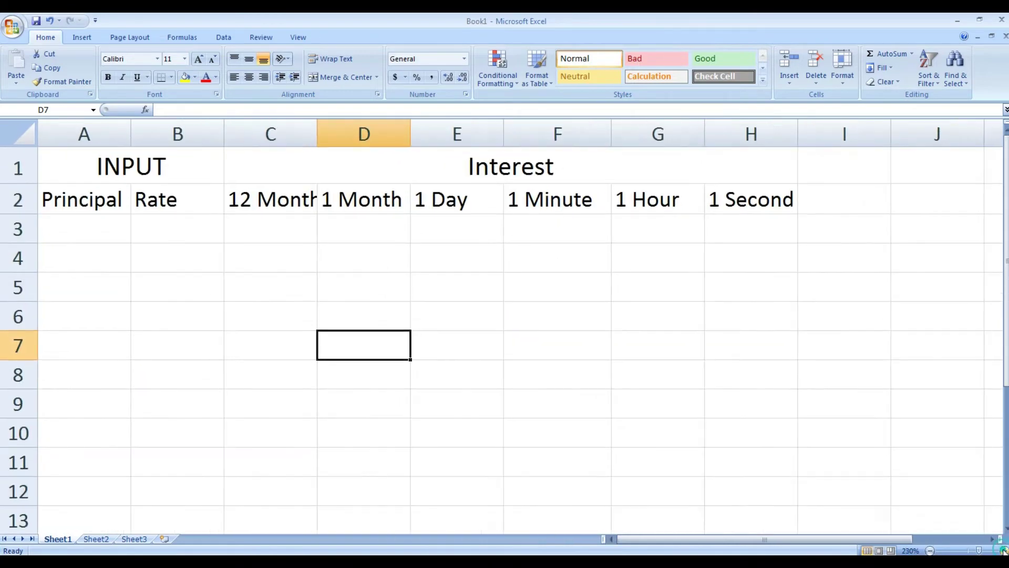
click(485, 454)
click(70, 228)
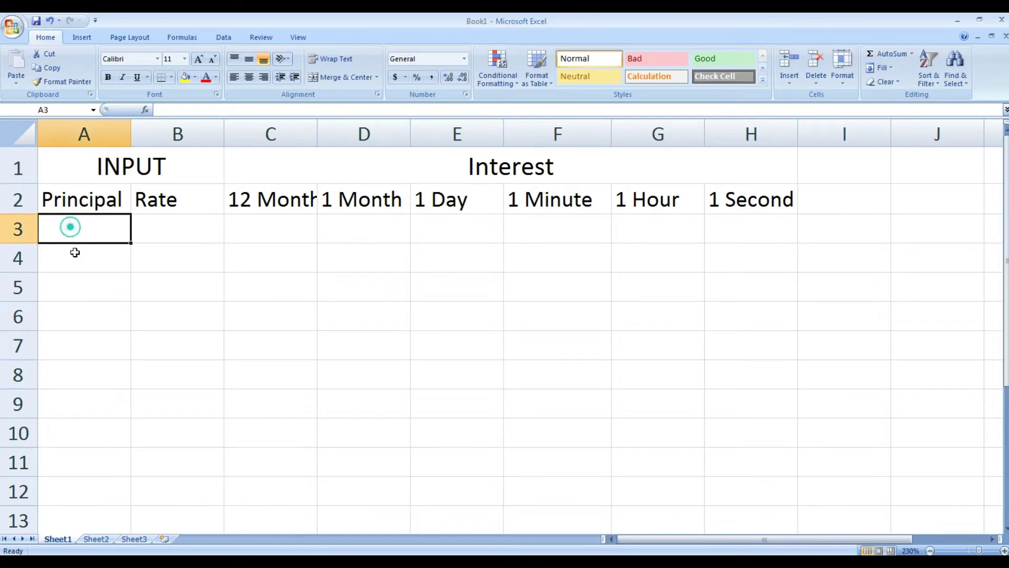
click(179, 234)
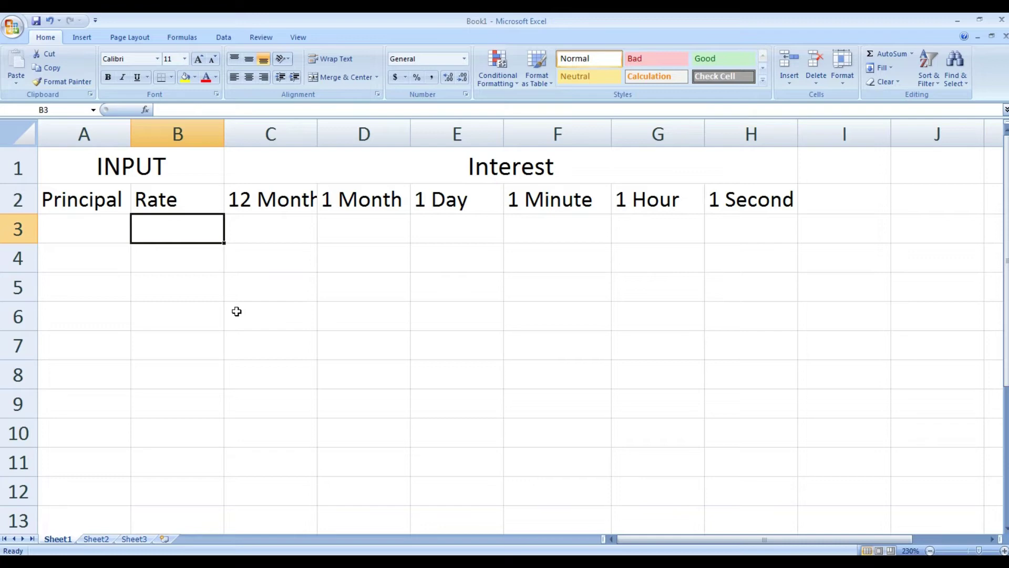
text(6.25)
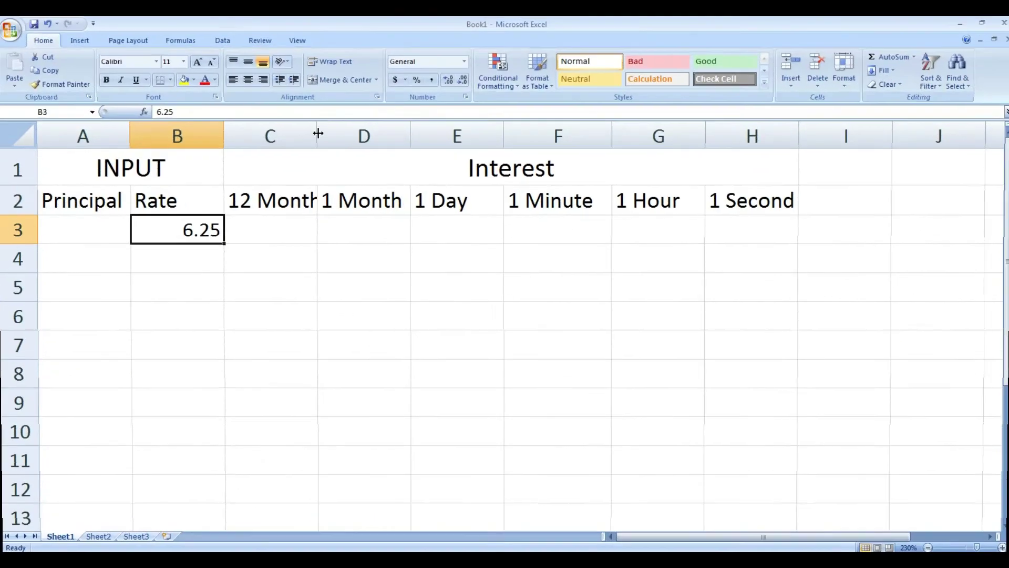
Widen column C to fit the 12 Month heading and begin a formula in C3
drag(318, 131, 366, 131)
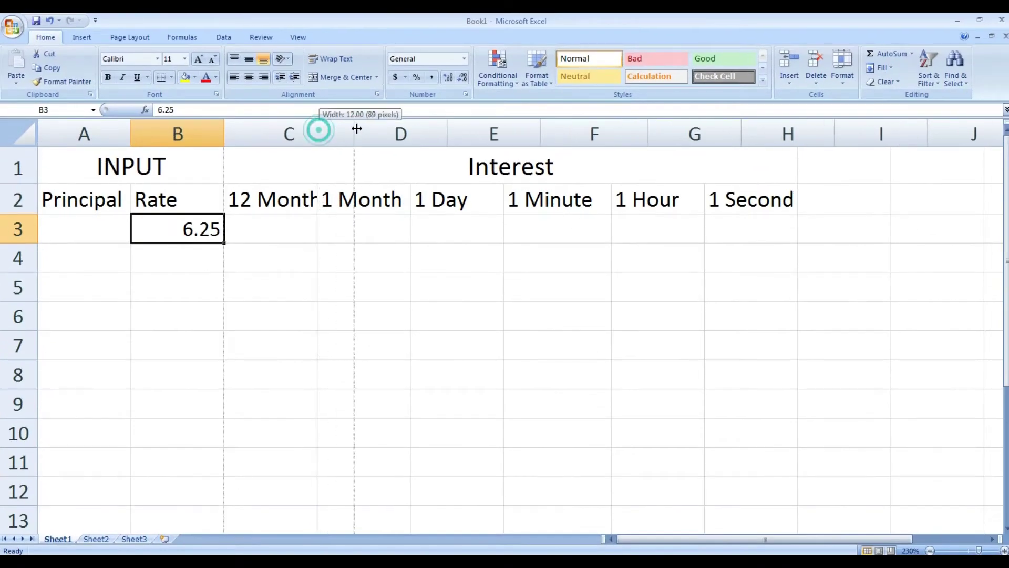
click(301, 224)
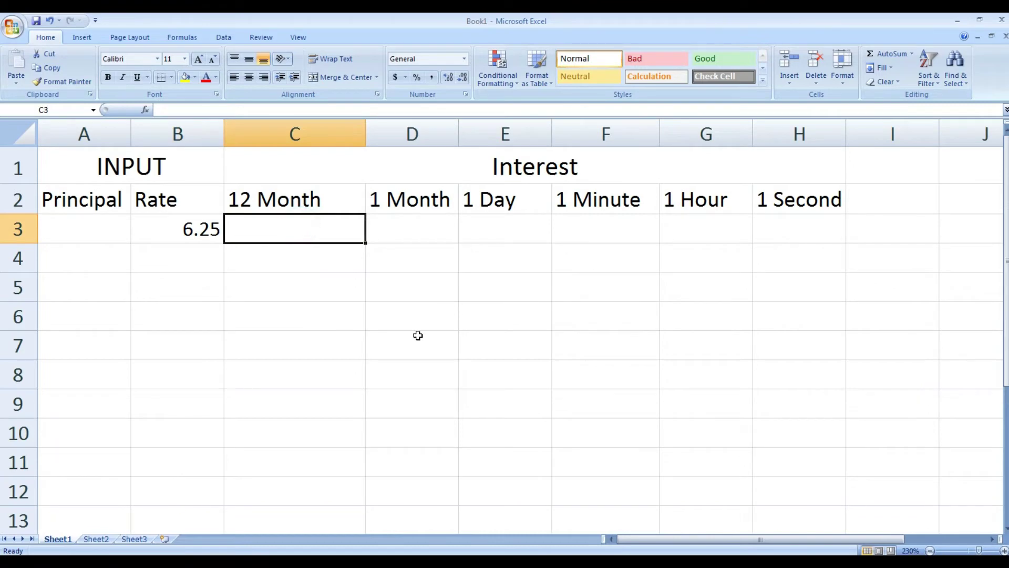
text(=)
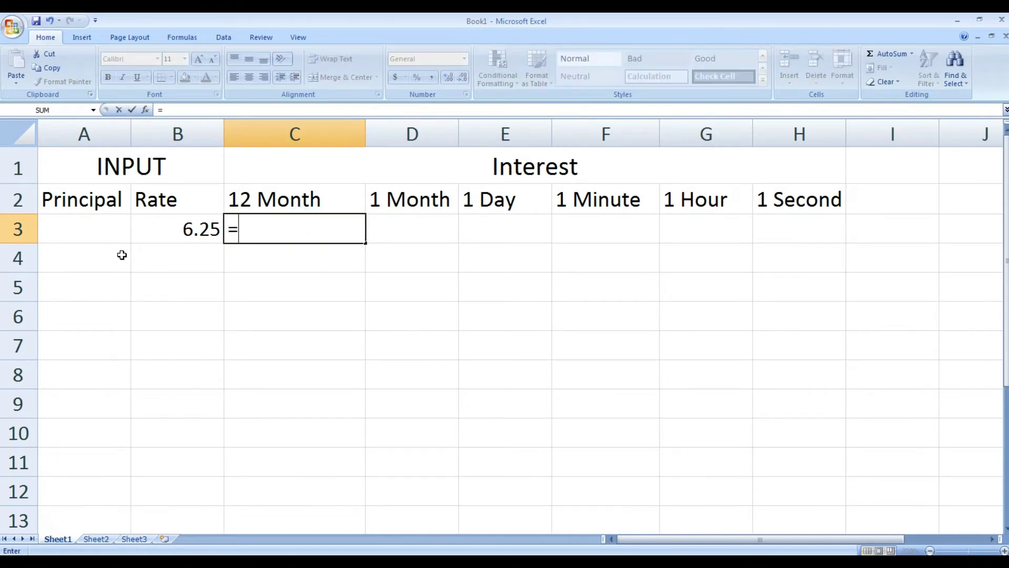
Complete the 12 Month interest formula =A3*B3*1/100 in C3
click(103, 230)
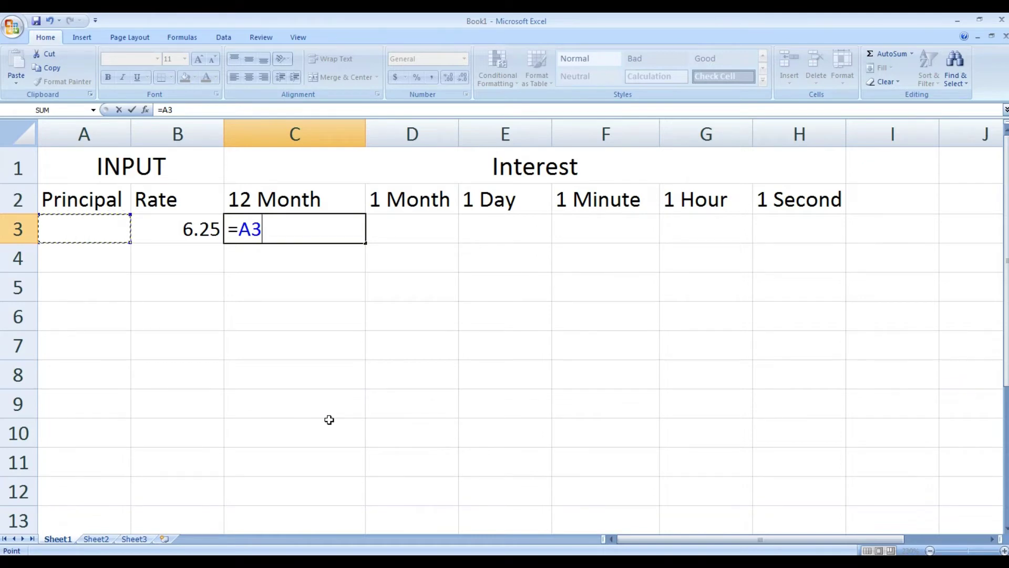
text(*)
click(190, 234)
text(*1)
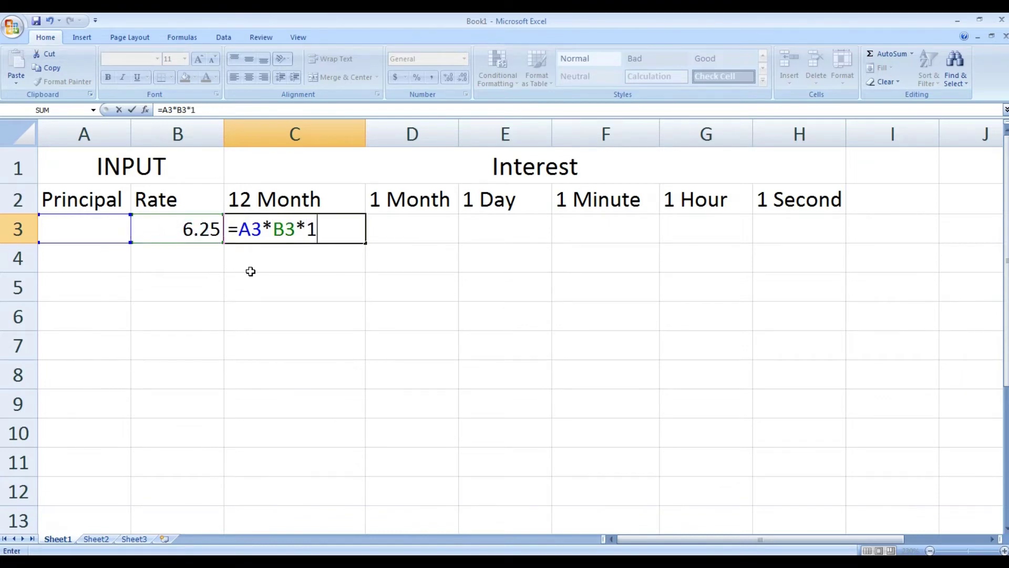
text(/100)
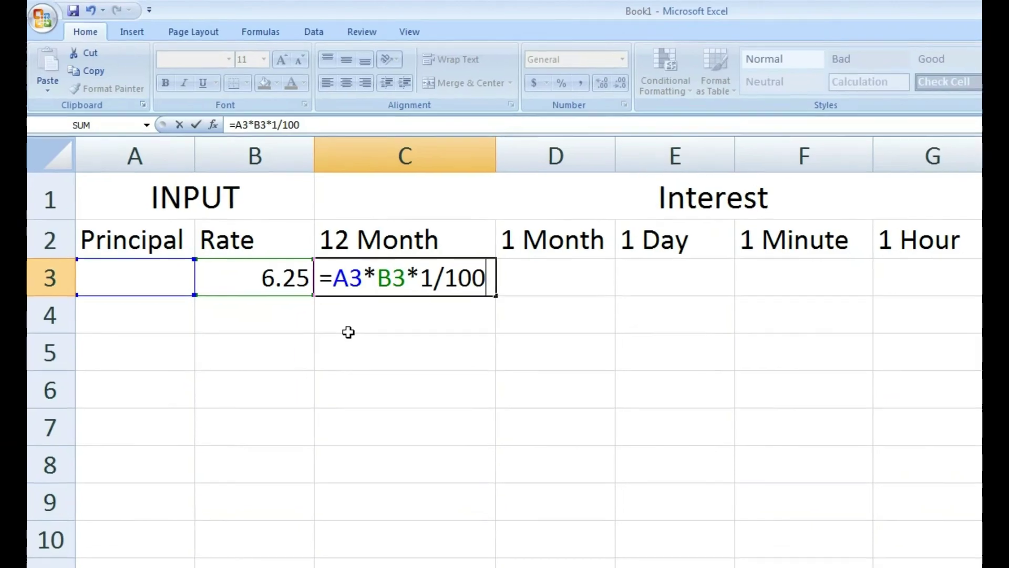
key(Return)
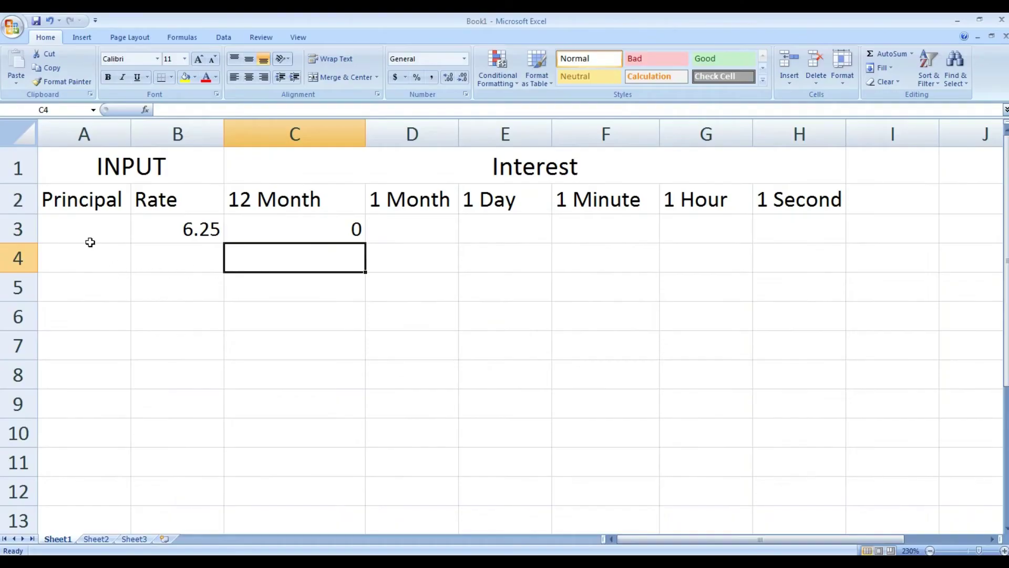
Set the principal in A3 to 100, giving 6.25 yearly interest
click(158, 295)
text(100)
key(Return)
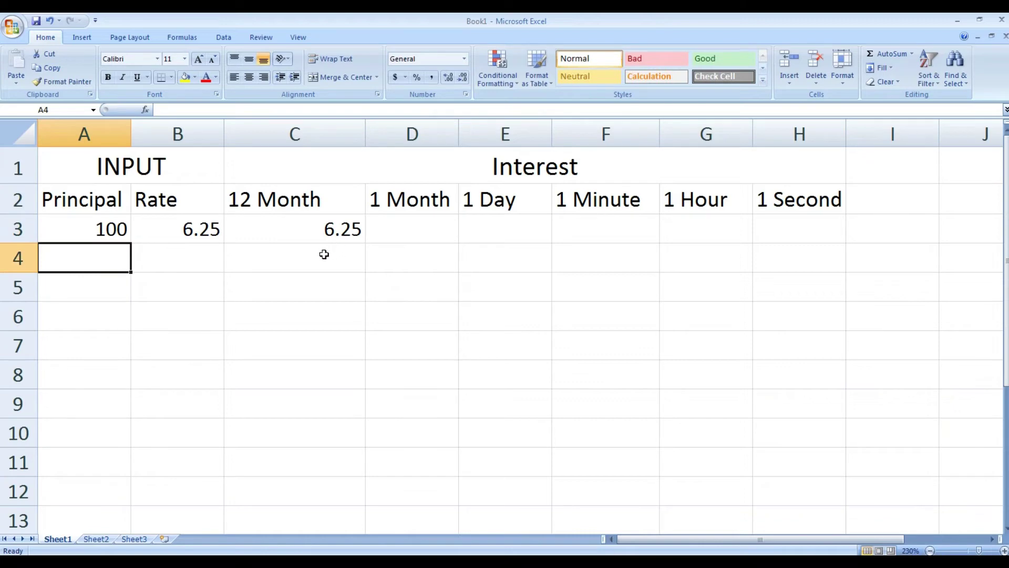
click(370, 238)
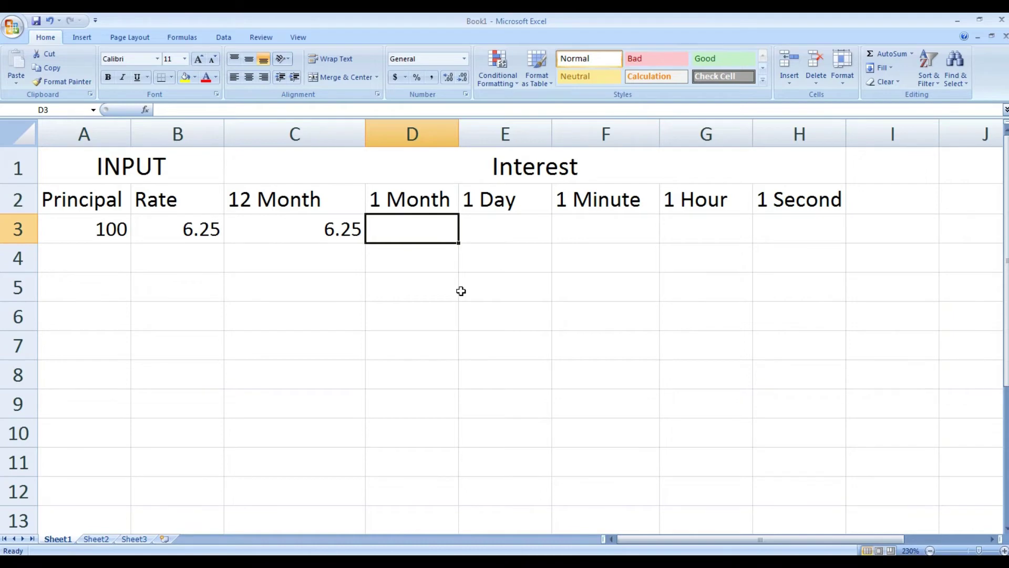
Enter the 1 Month interest formula =C3/12 in D3
text(=)
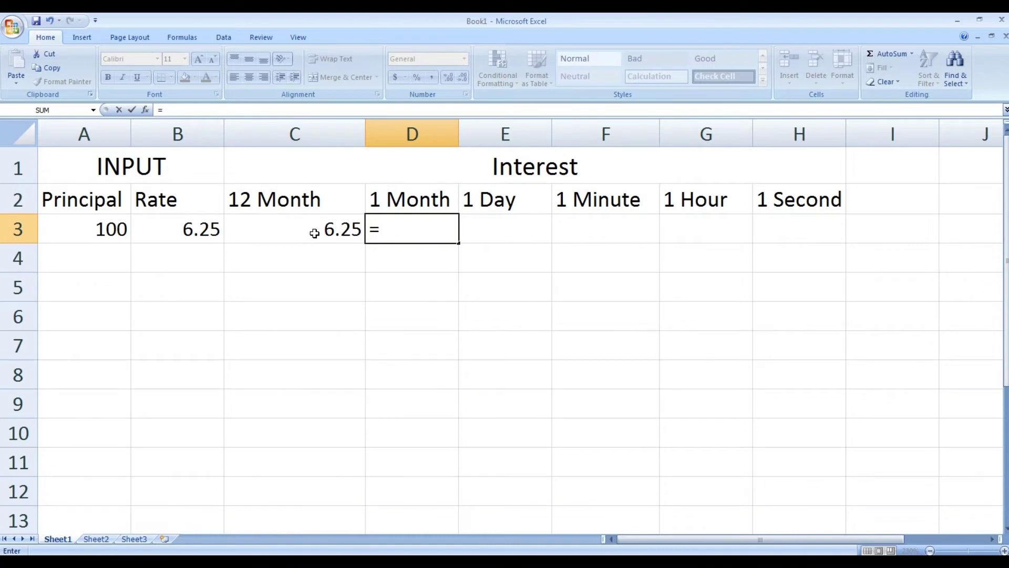
click(338, 234)
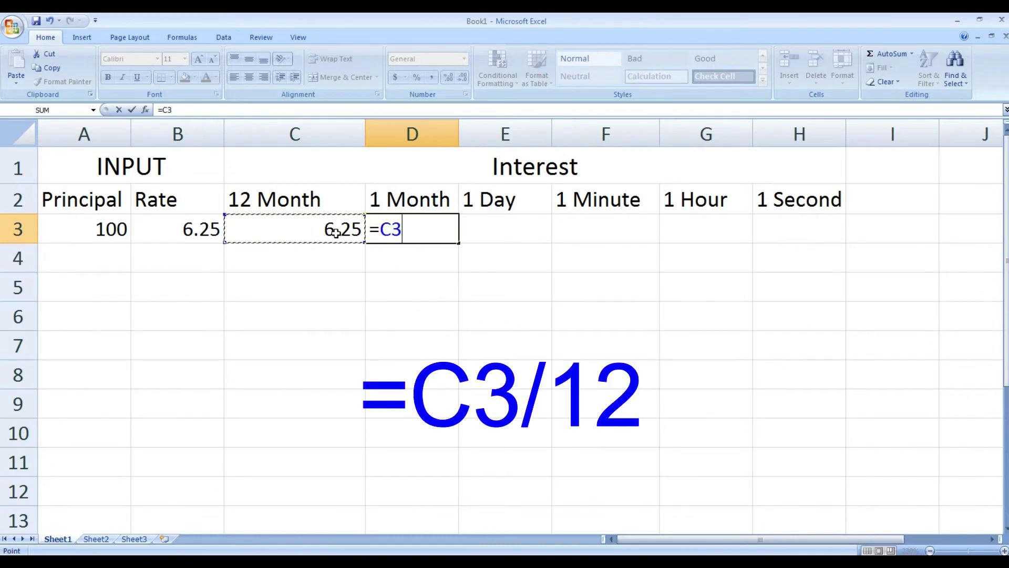
text(/12)
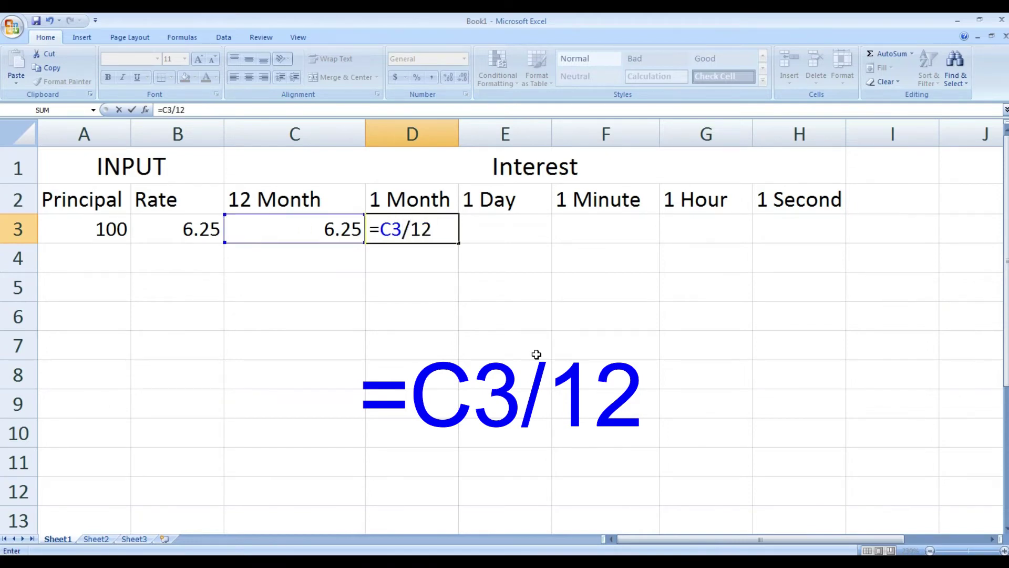
key(Return)
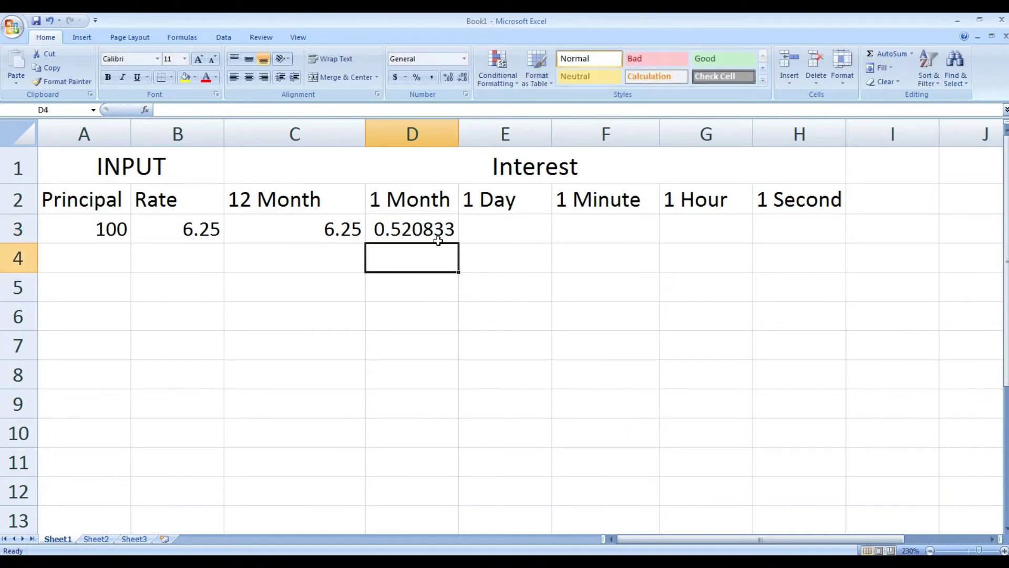
Format D3 as Number so the monthly interest shows 0.52
click(422, 232)
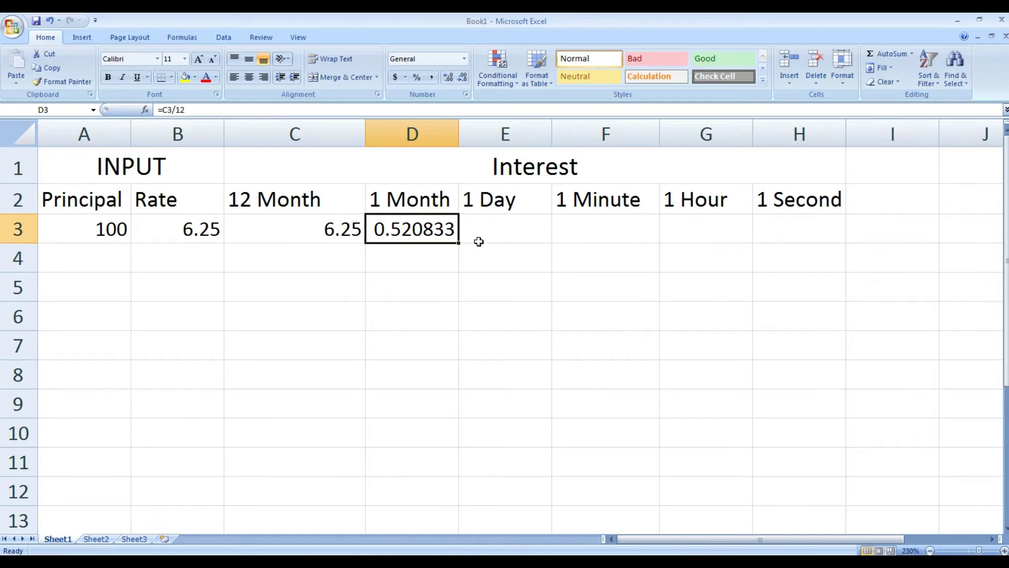
click(470, 284)
click(430, 230)
click(465, 59)
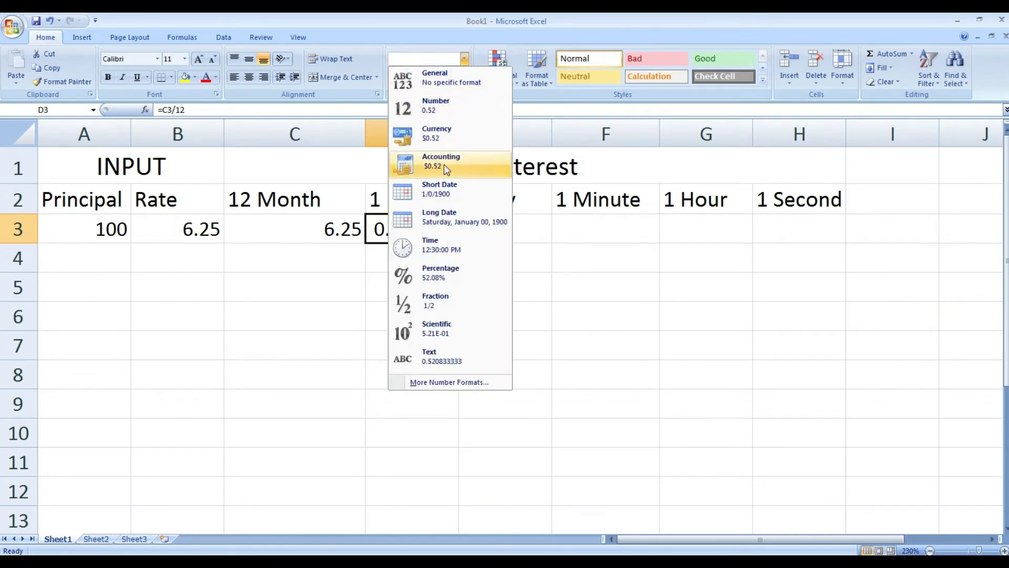
click(446, 109)
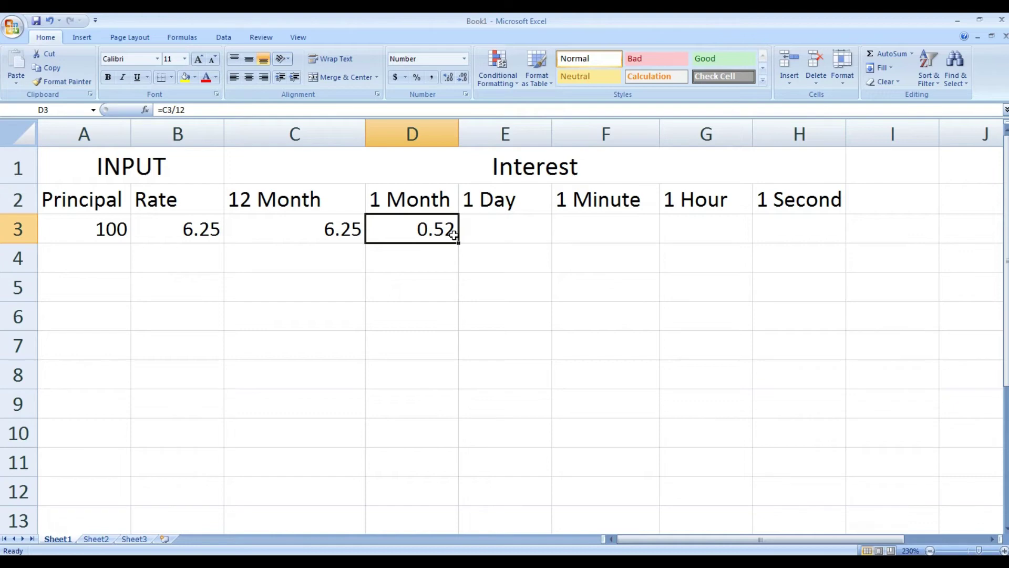
click(468, 279)
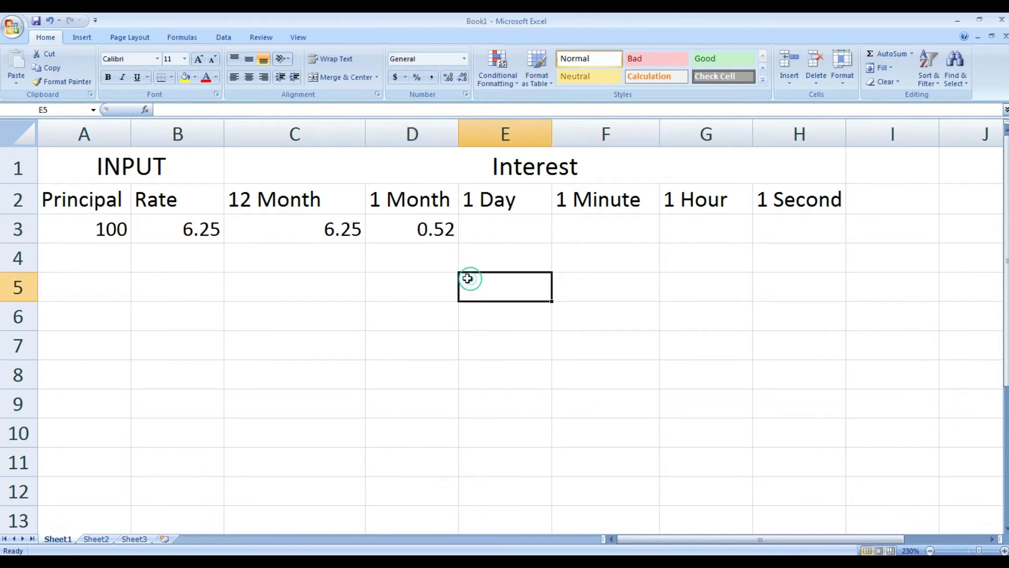
Enter the 1 Day interest formula =C3/365.25 in E3
key(Up)
key(Up)
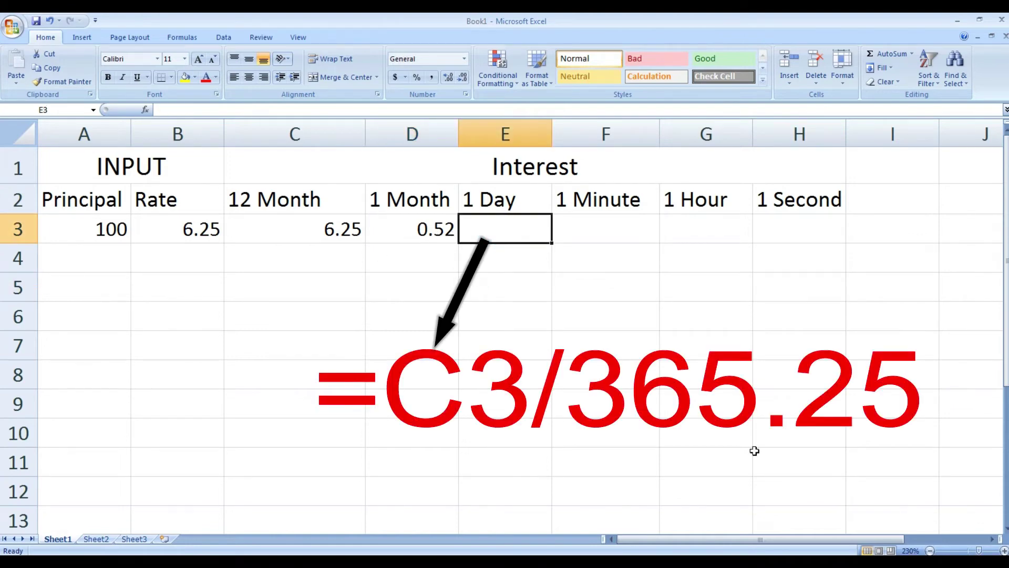
text(=)
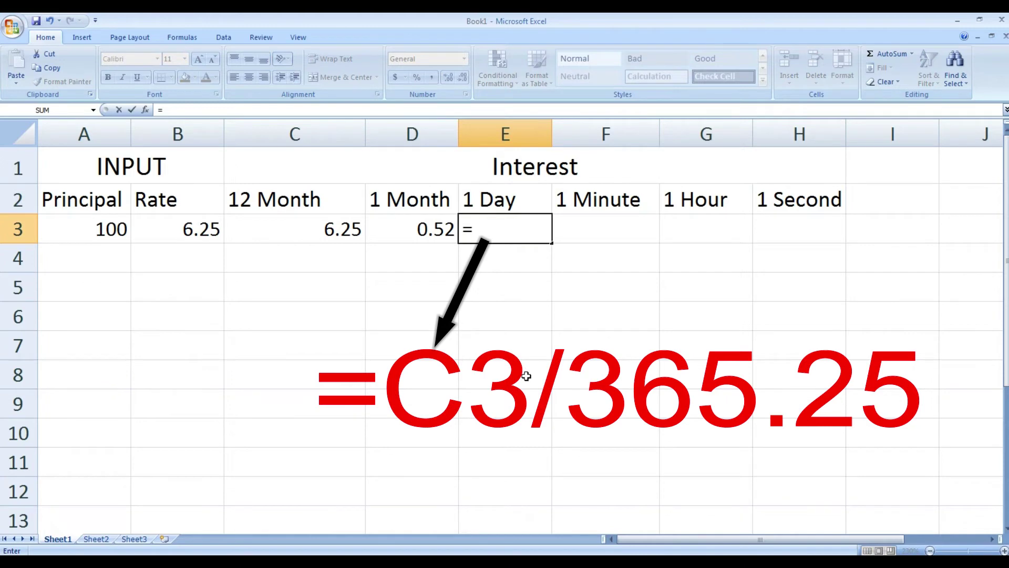
click(299, 234)
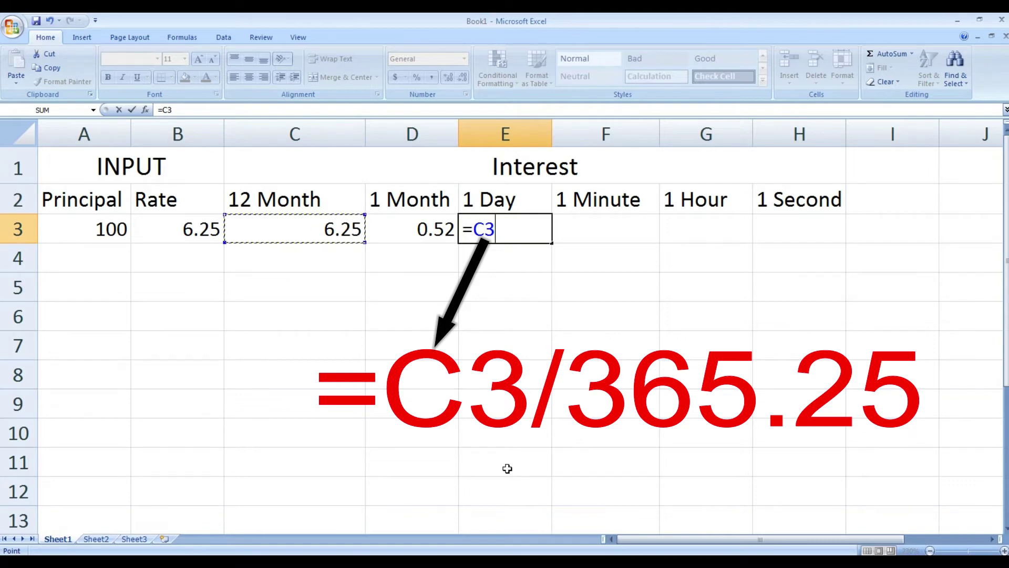
text(/365.25)
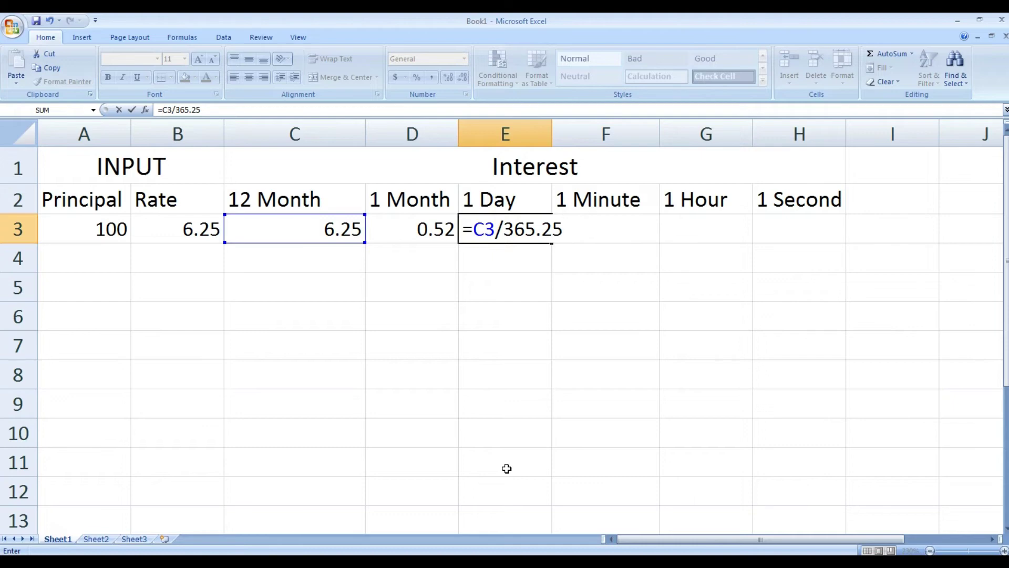
key(Return)
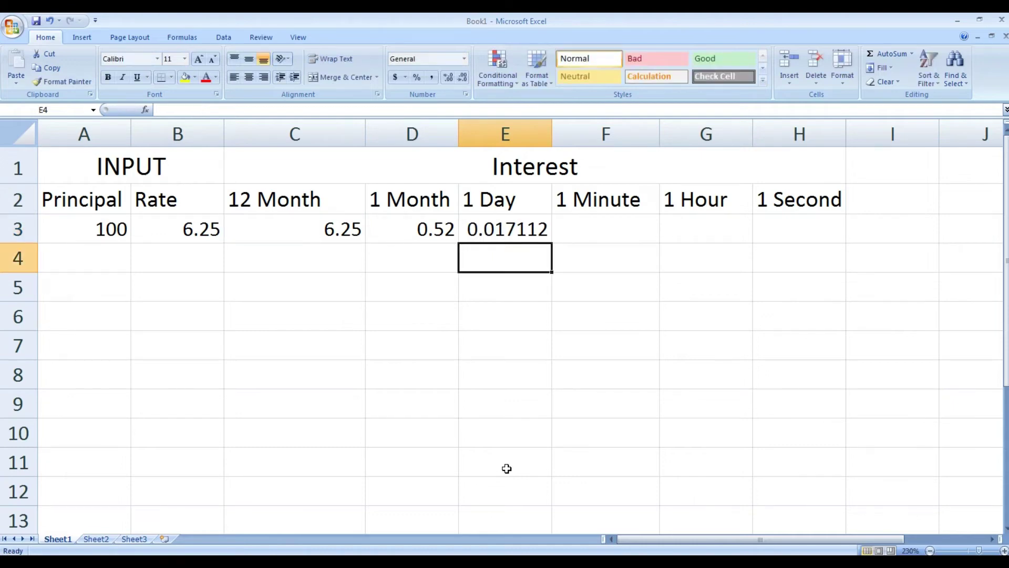
Format E3 as Number so the daily interest shows 0.02
click(532, 229)
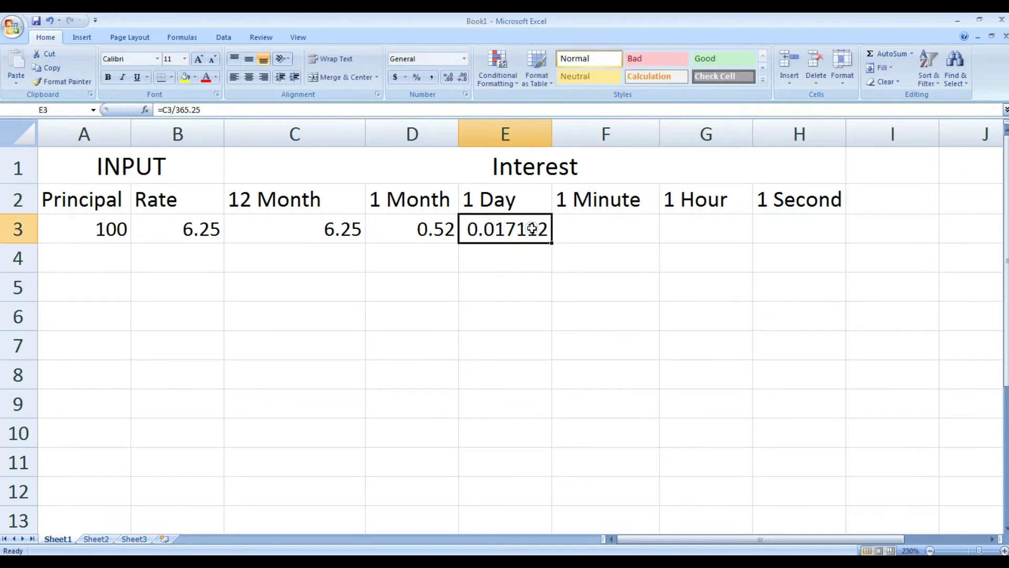
click(465, 62)
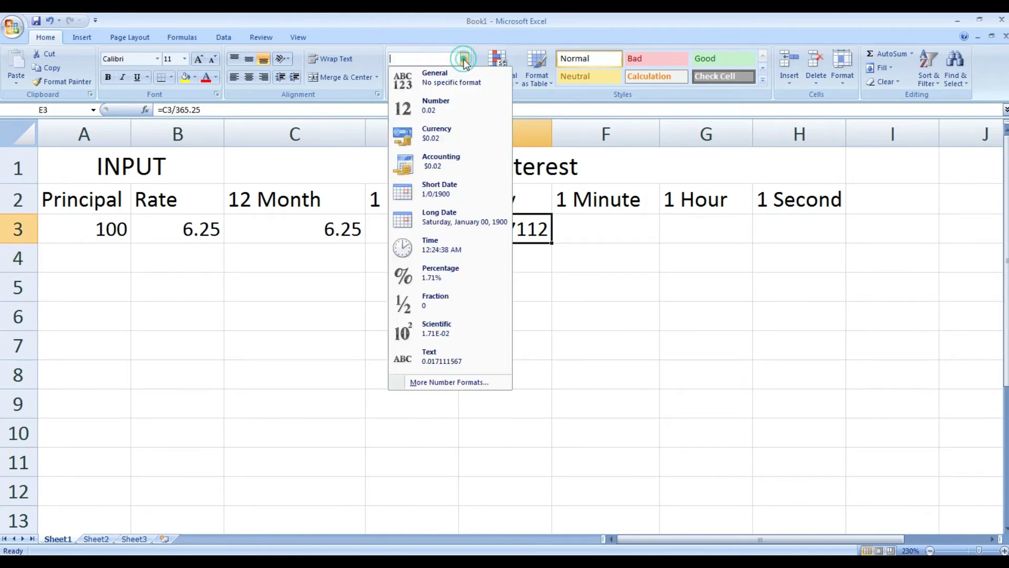
click(431, 105)
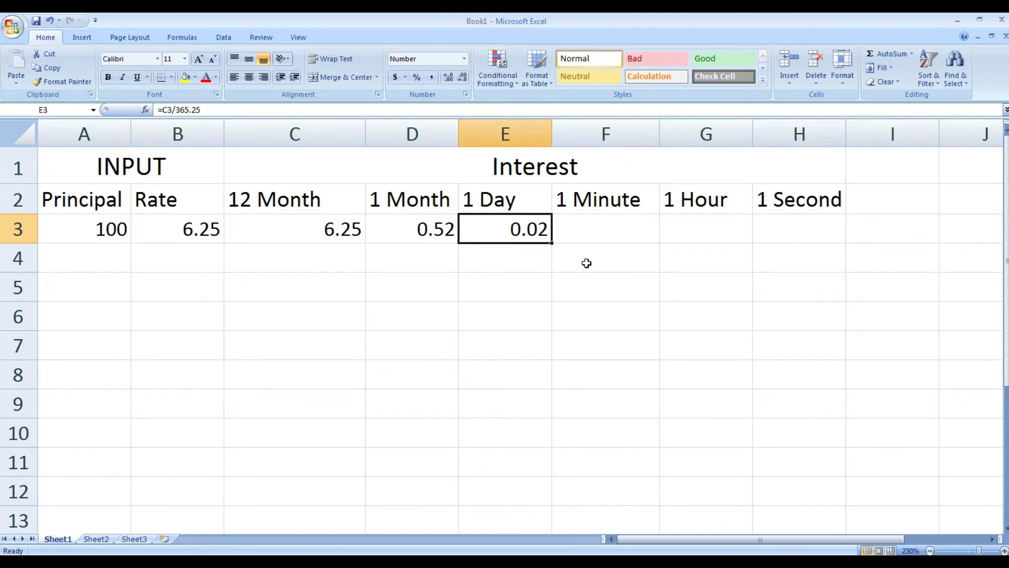
click(594, 230)
click(615, 341)
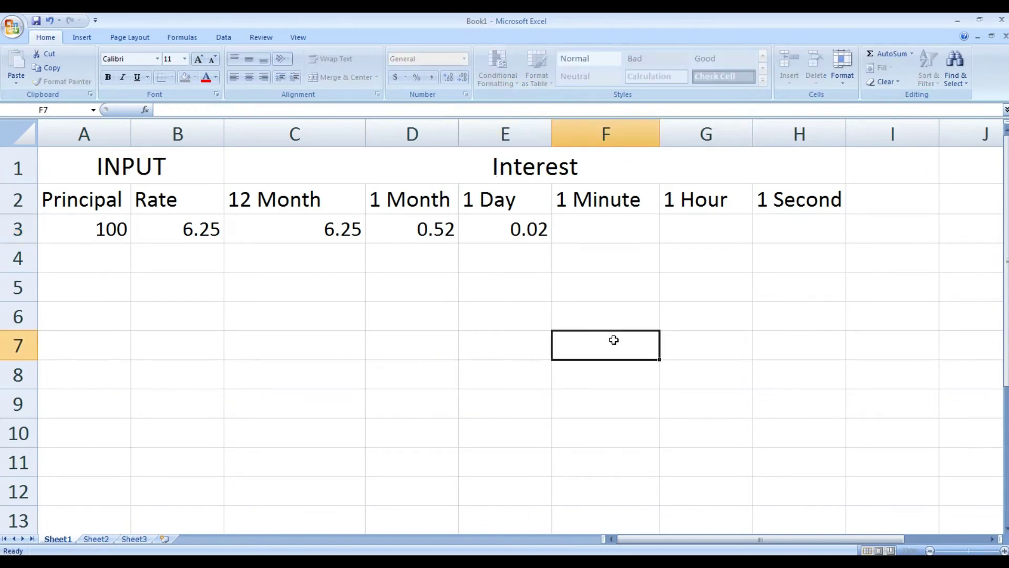
Relabel F2 as 1 Hour and G2 as 1 Minute
click(612, 204)
double_click(613, 203)
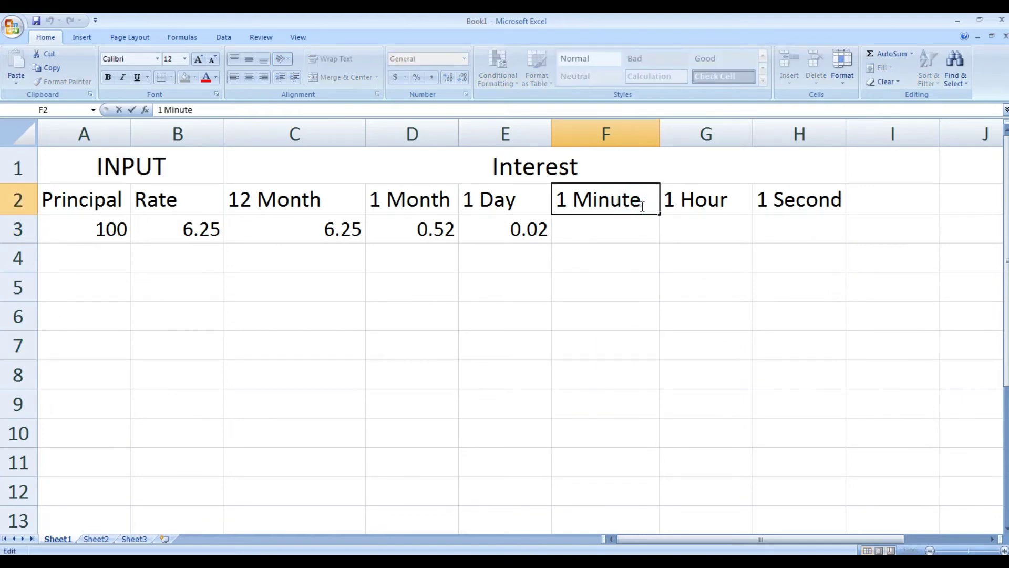
key(BackSpace)
key(BackSpace)
key(BackSpace)
key(BackSpace)
key(BackSpace)
key(BackSpace)
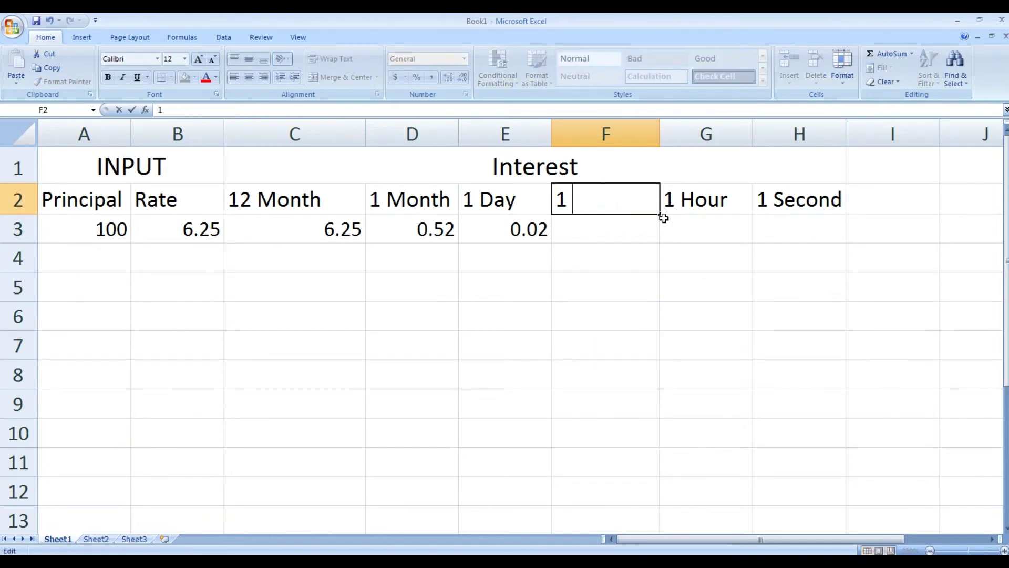
text(Hour)
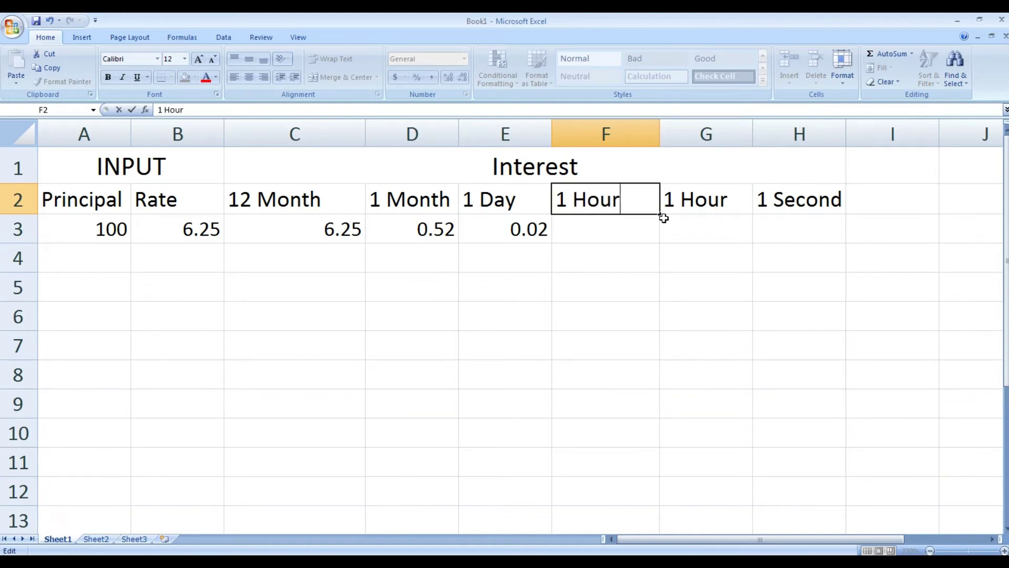
double_click(692, 208)
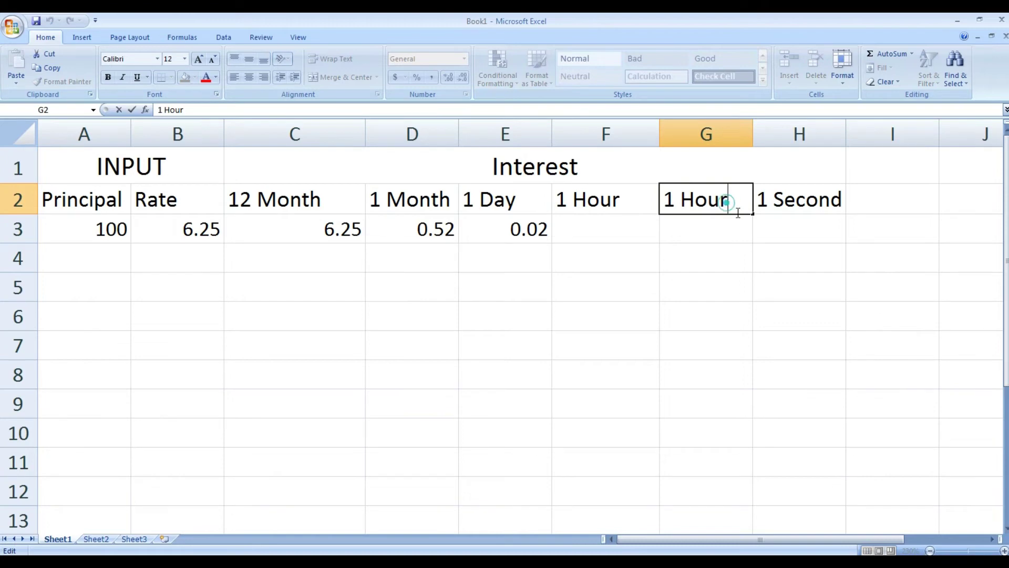
key(BackSpace)
key(BackSpace)
key(BackSpace)
key(BackSpace)
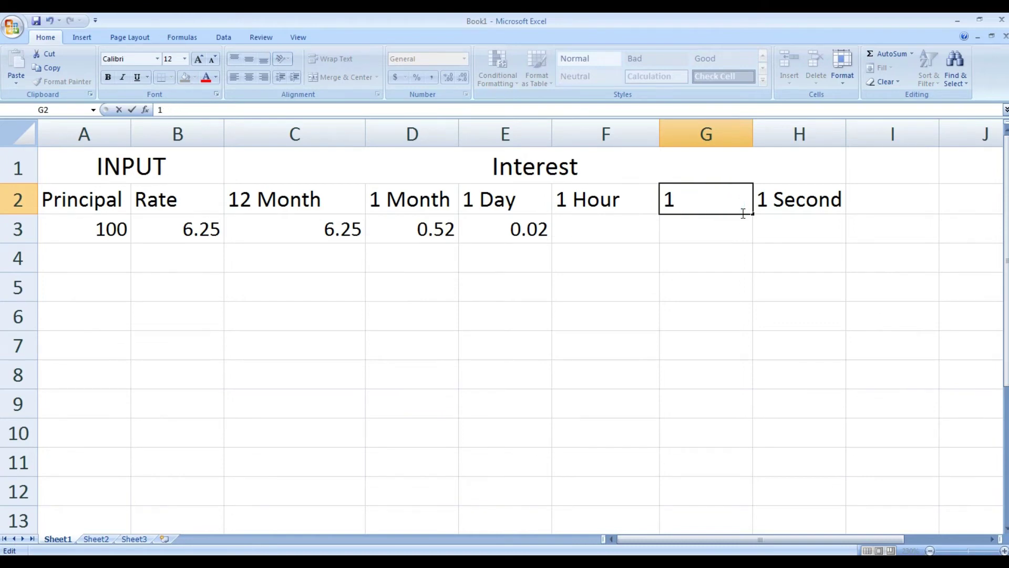
text( Minute)
click(620, 228)
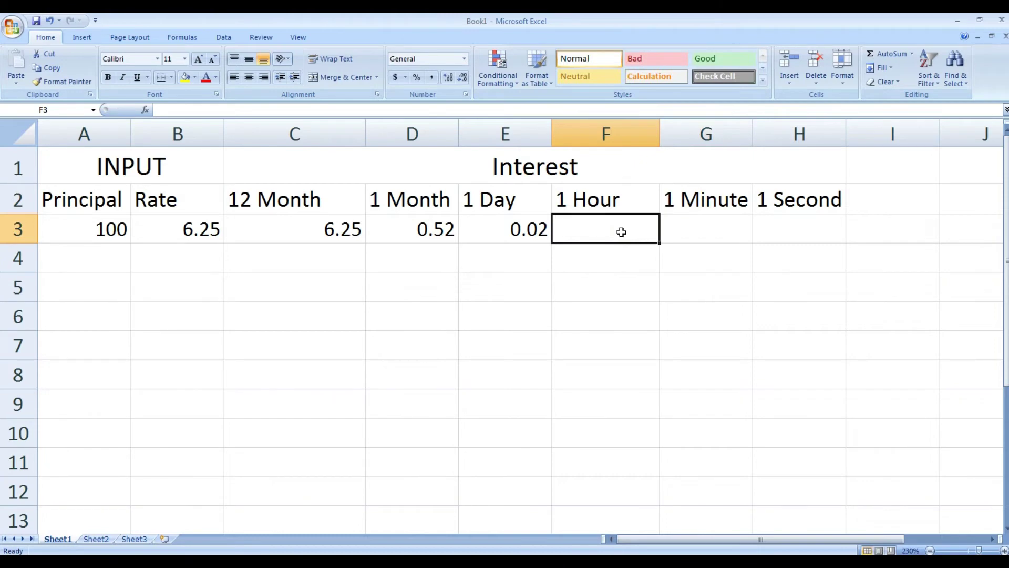
Enter =E3/24 in F3 to get the 1 Hour interest of 0.000713
text(=)
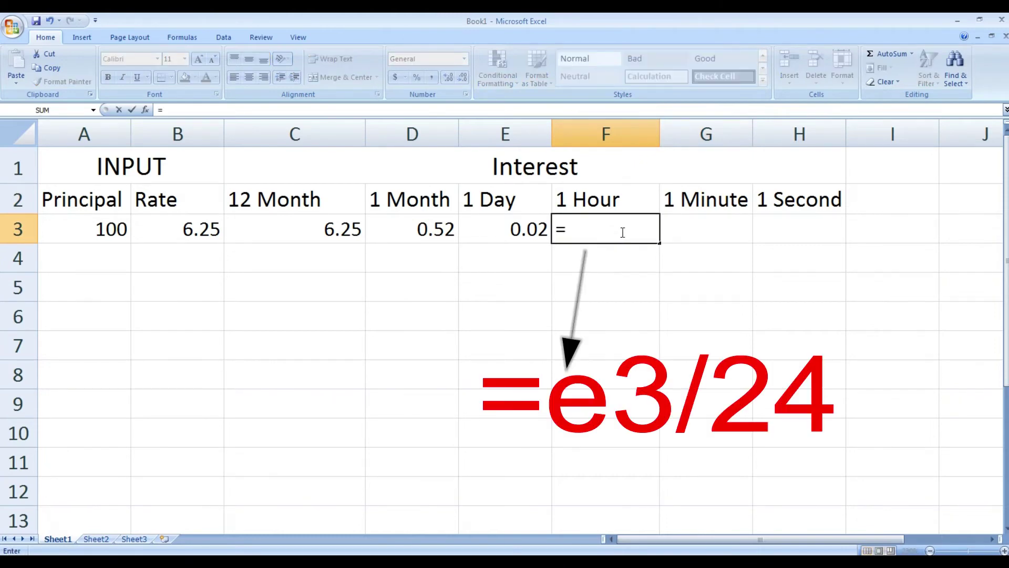
click(500, 229)
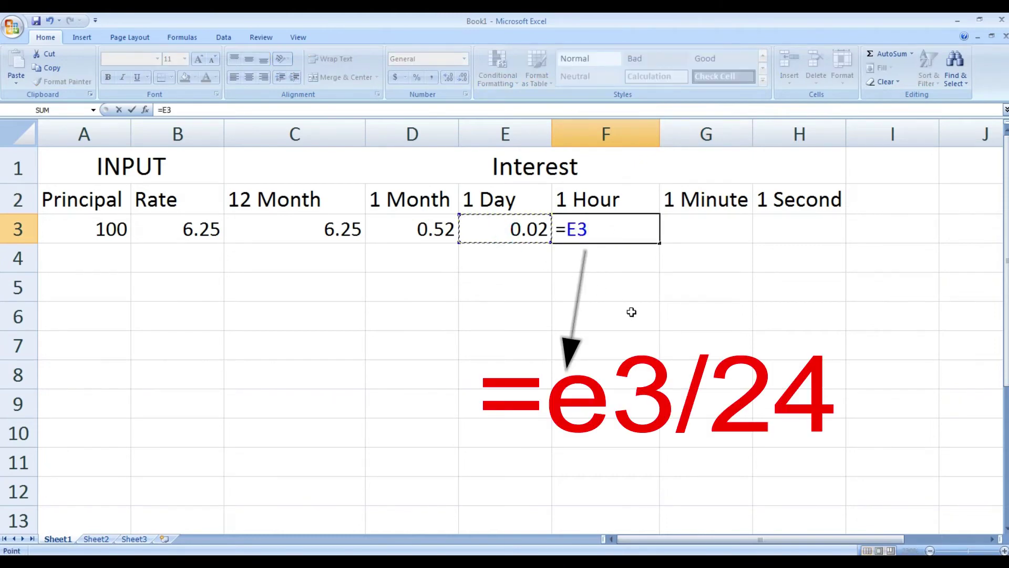
text(/24)
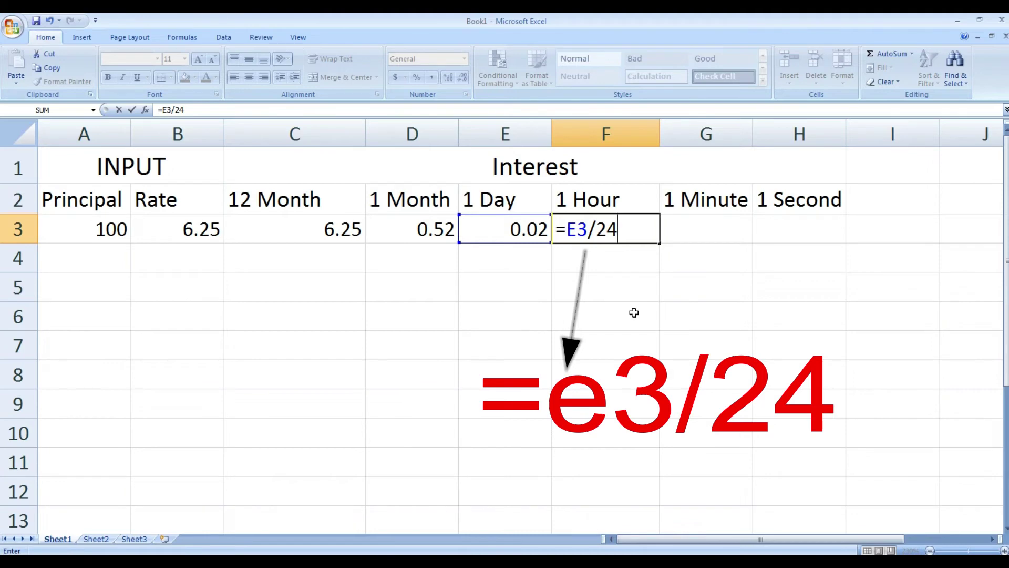
key(Return)
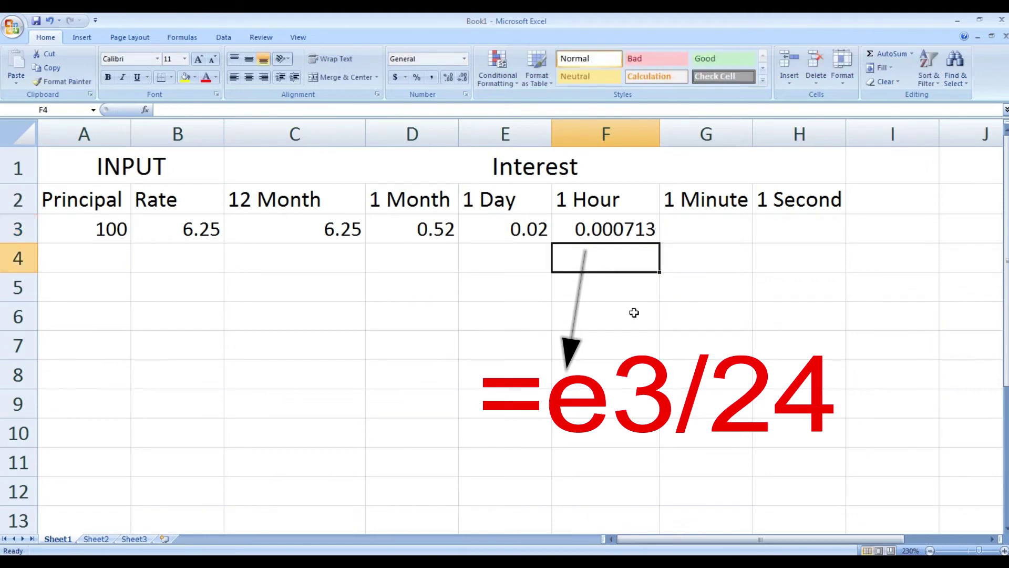
click(636, 231)
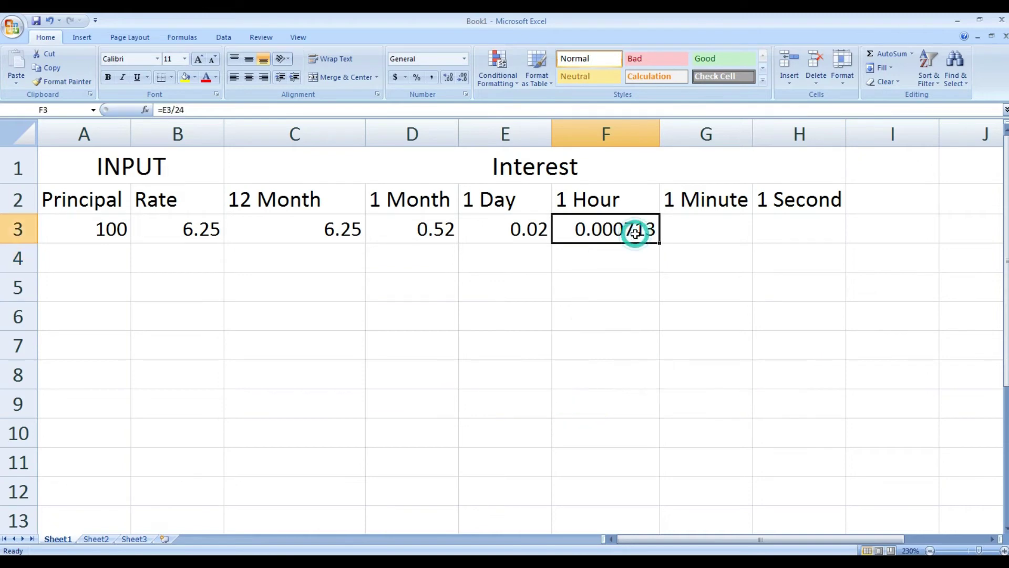
click(464, 58)
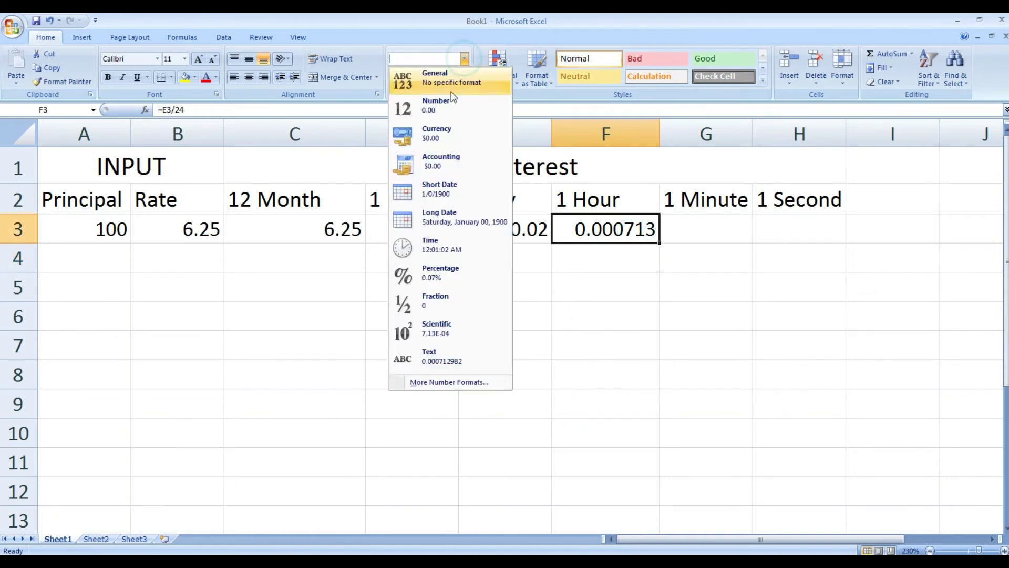
Format F3 to two decimals, then put =F3/60 in G3, also shown with two decimals
click(451, 107)
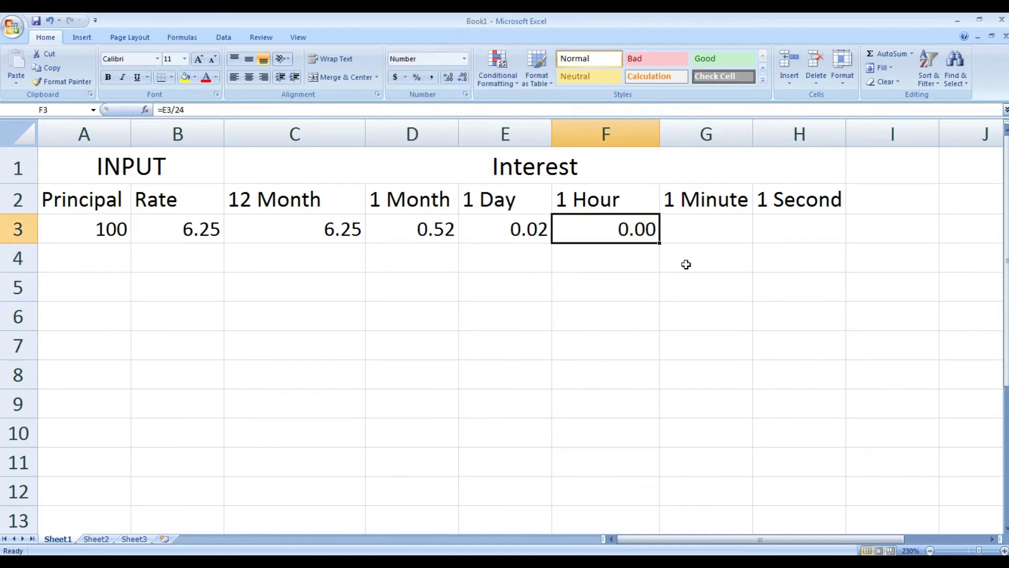
click(687, 232)
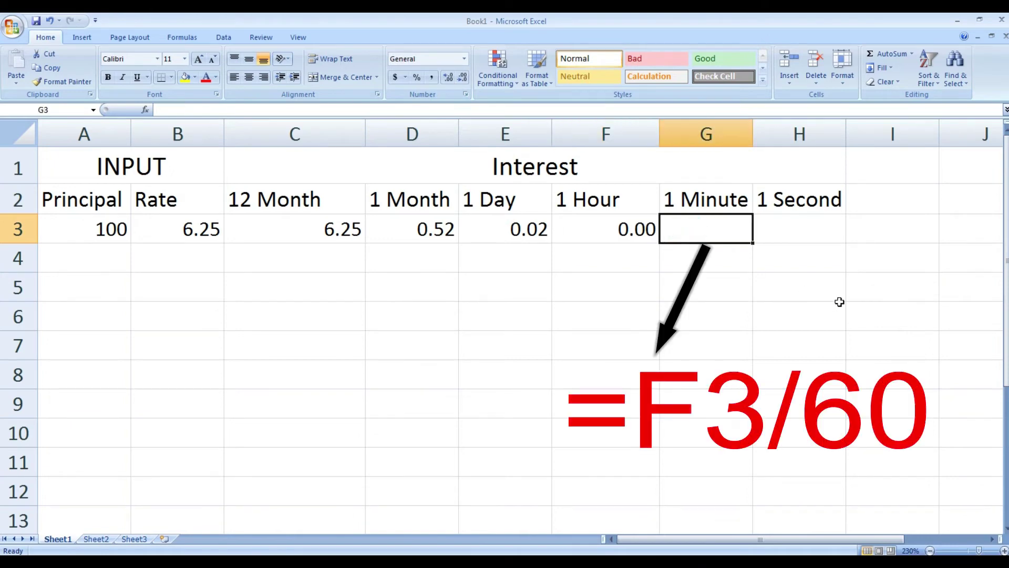
text(=)
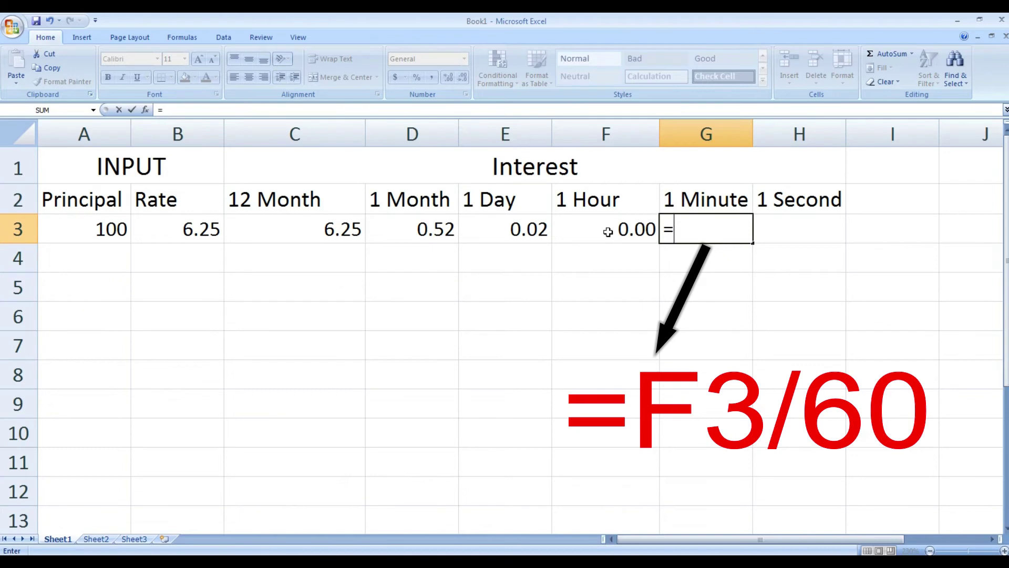
click(609, 231)
text(/)
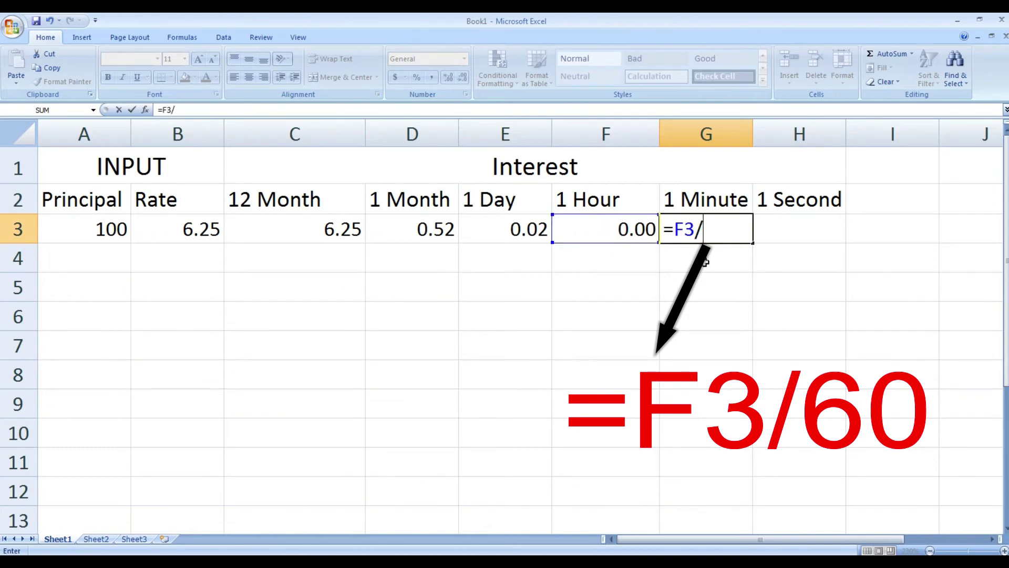
text(60)
key(Return)
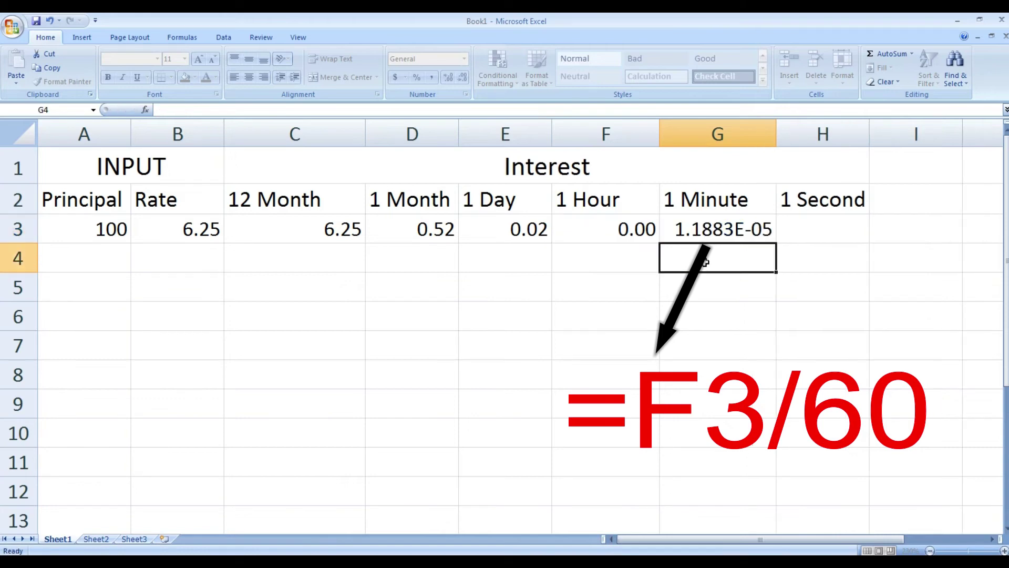
click(713, 226)
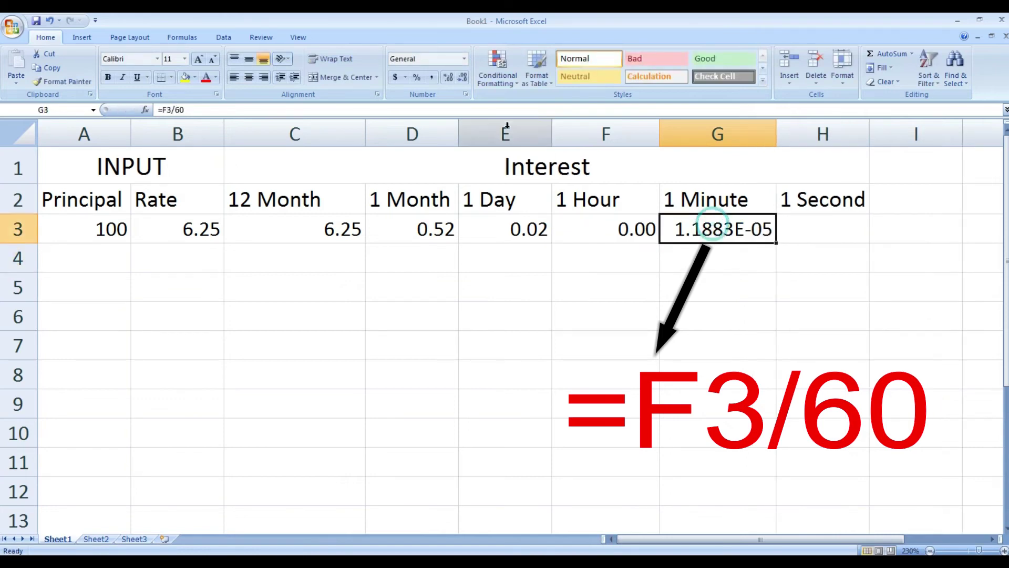
click(466, 60)
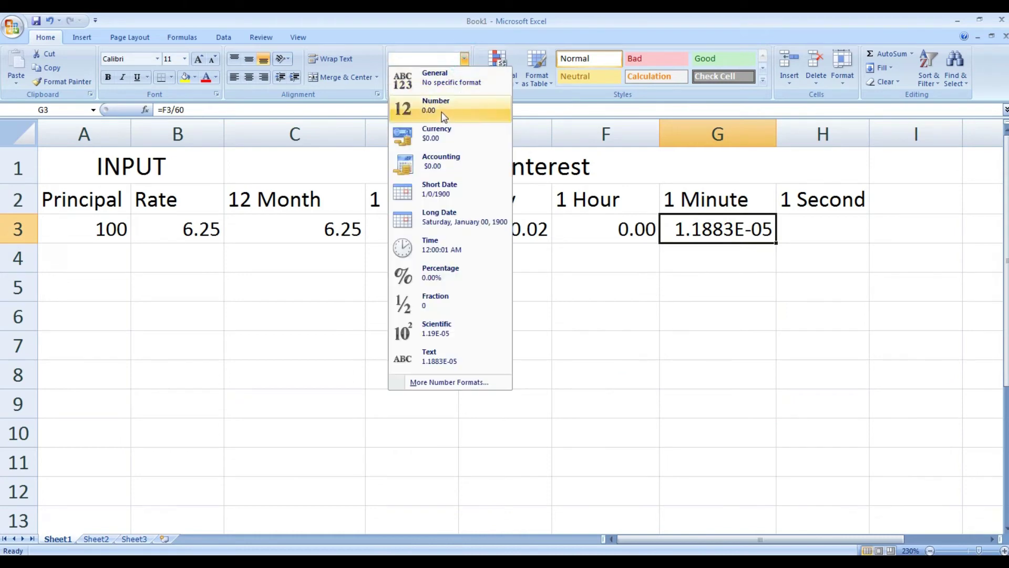
click(443, 111)
Put =G3/60 in H3 for the 1 Second interest, formatted as a two-decimal number
click(801, 225)
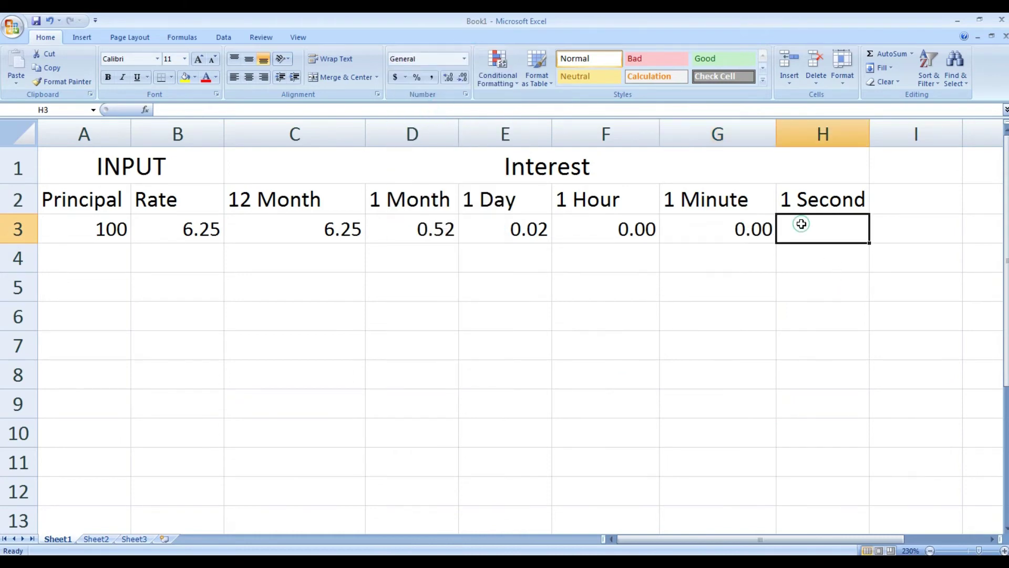
text(=)
click(703, 230)
text(/)
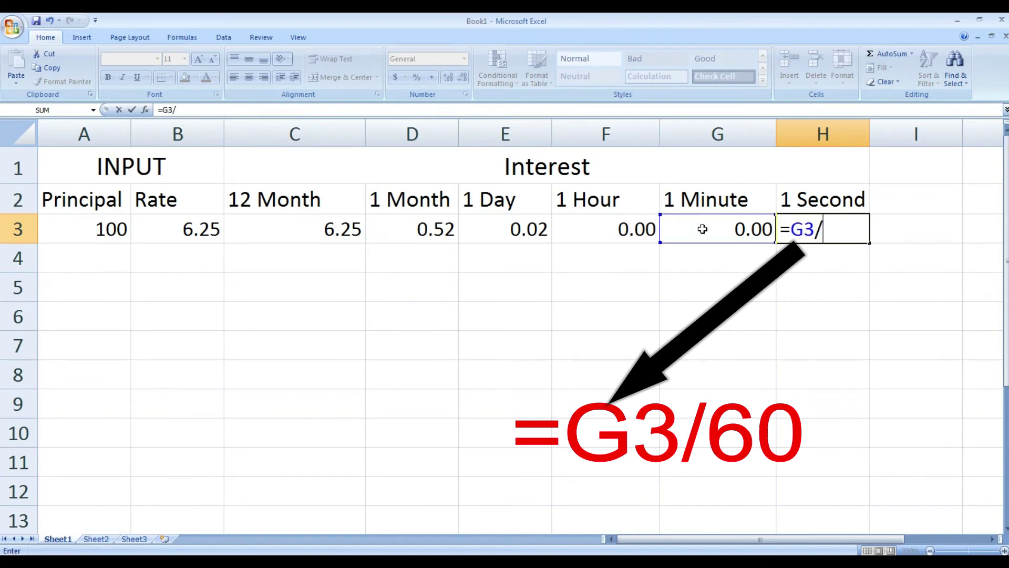
text(60)
key(Return)
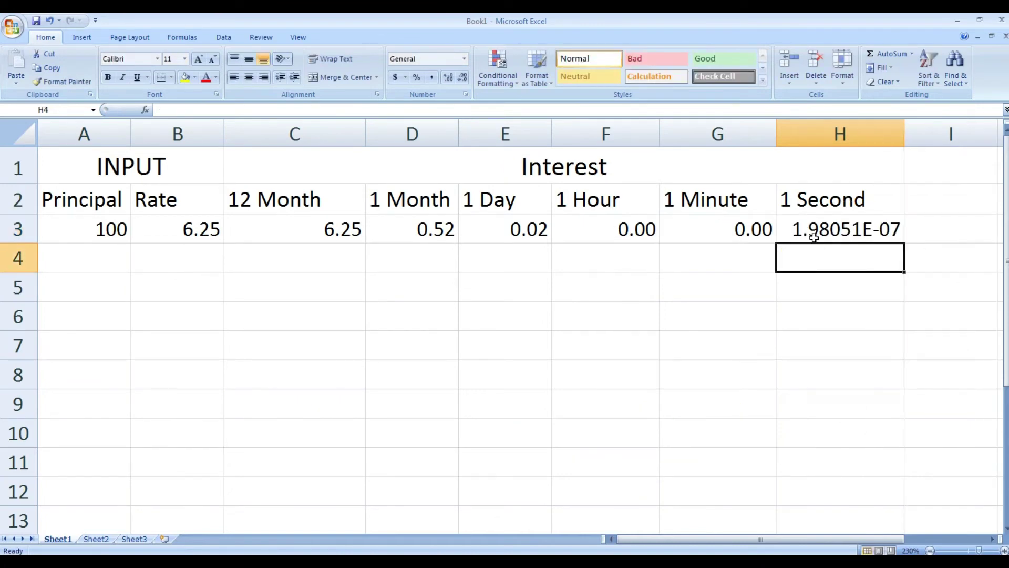
click(814, 235)
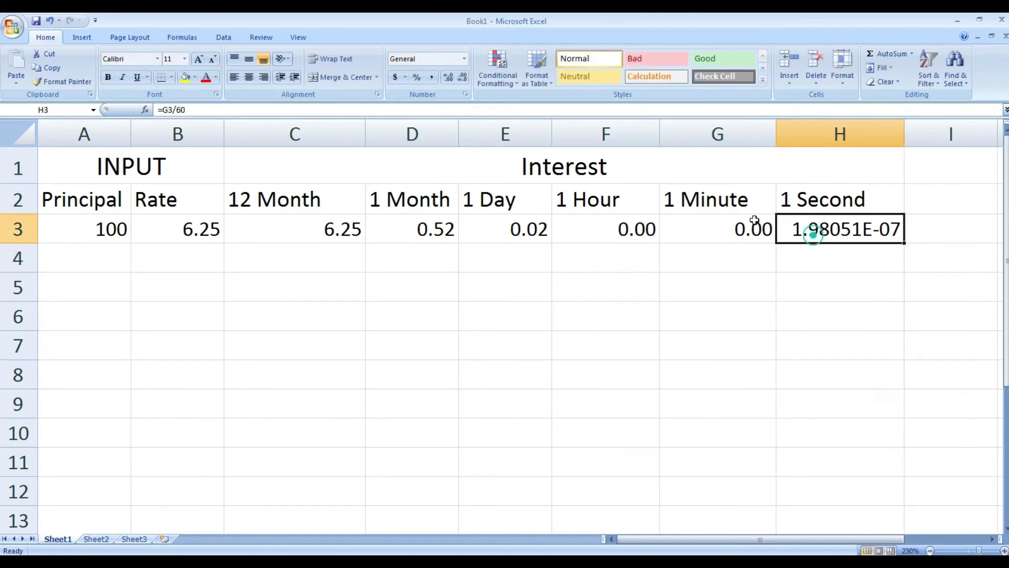
click(465, 62)
click(458, 108)
click(717, 325)
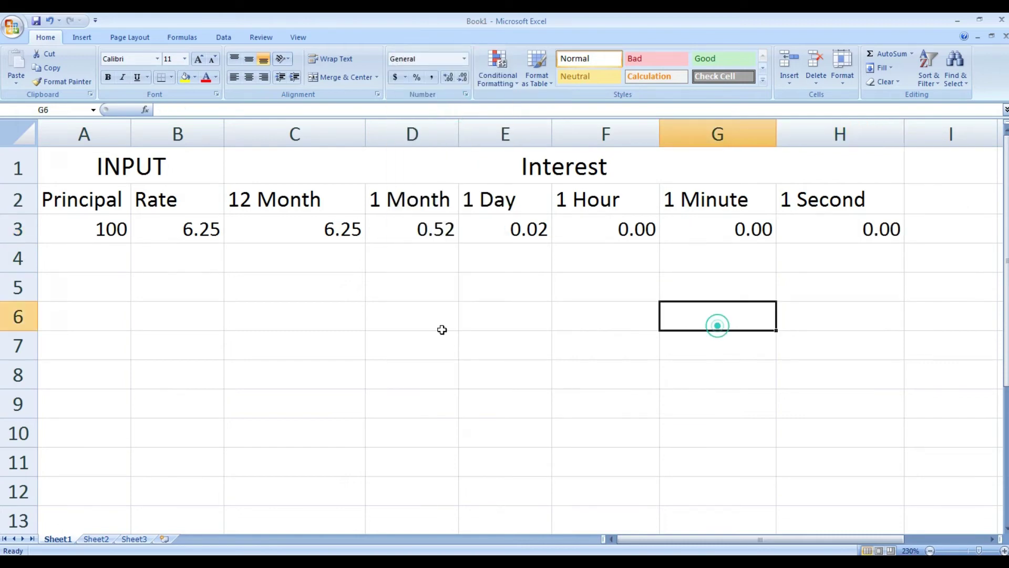
click(86, 221)
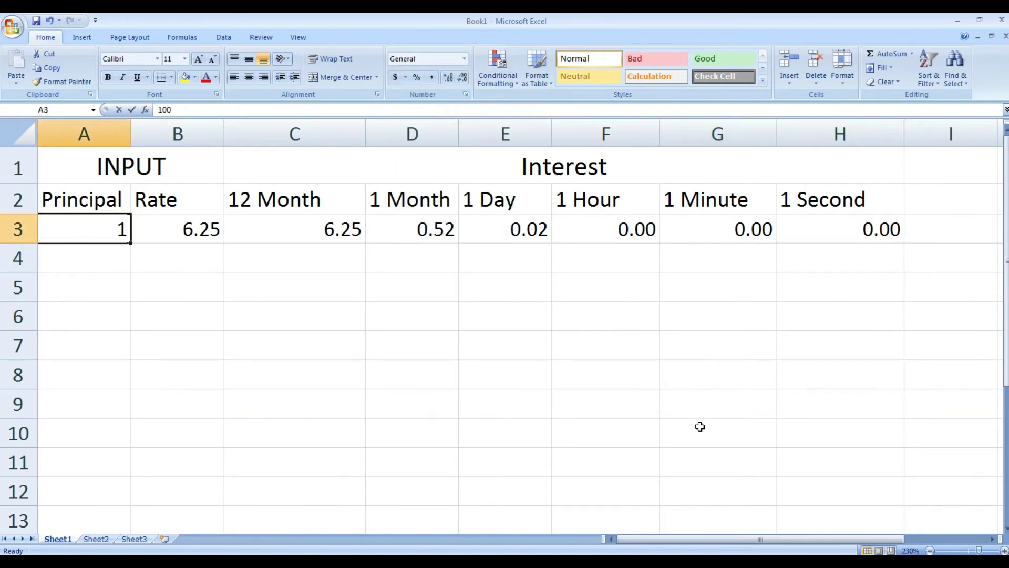
Enter 1000 as the principal in A3, giving 62.5 yearly and 0.17 daily interest
text(1000)
key(Return)
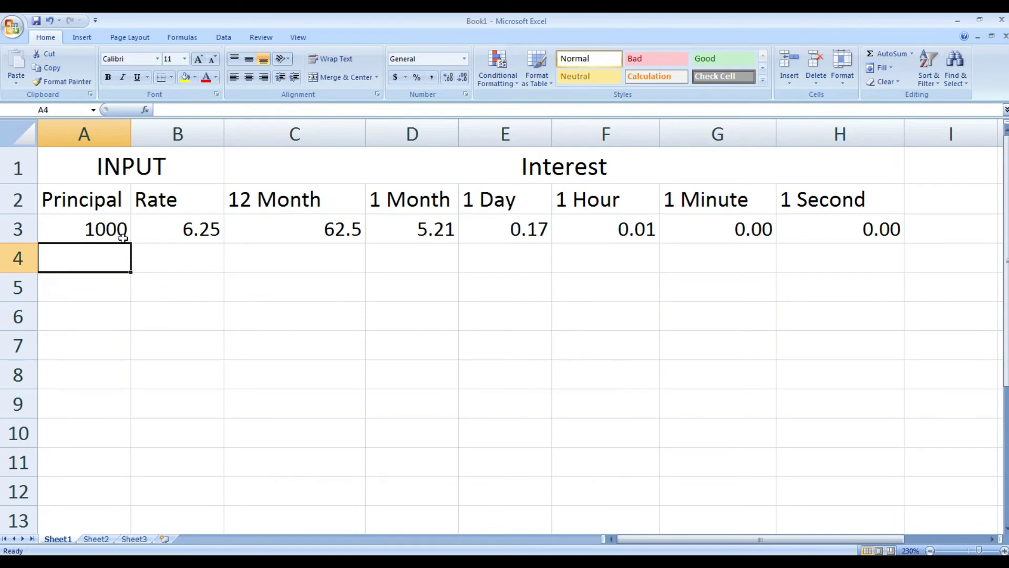
Fill the INPUT header yellow, the Principal and Rate headers orange, and Interest green
click(99, 166)
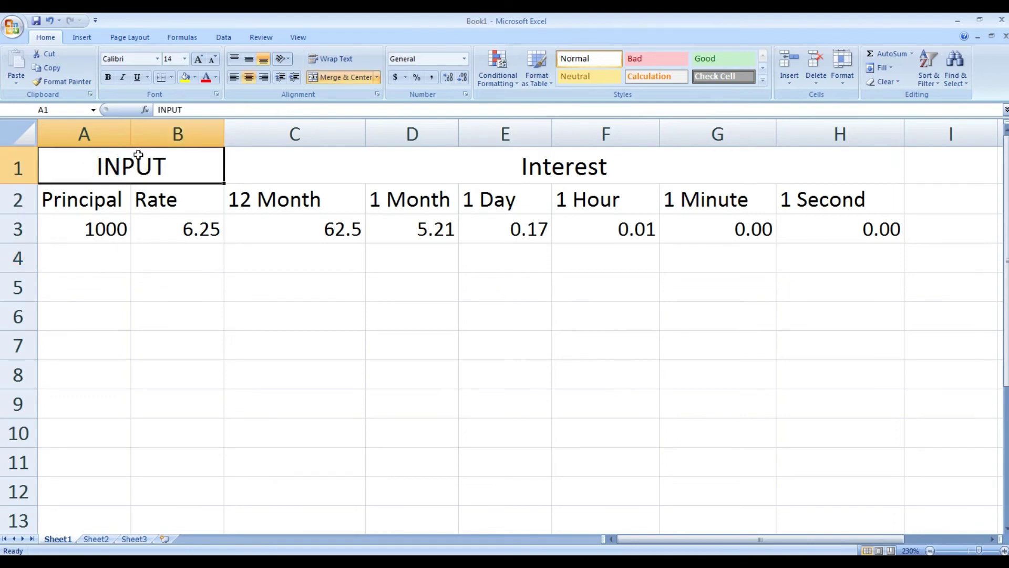
click(185, 78)
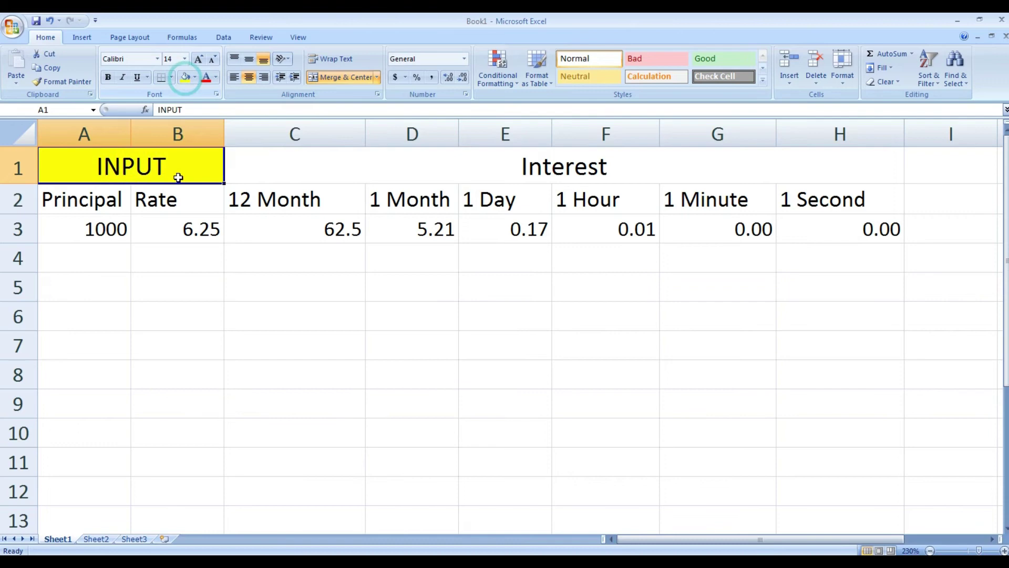
drag(94, 206, 135, 196)
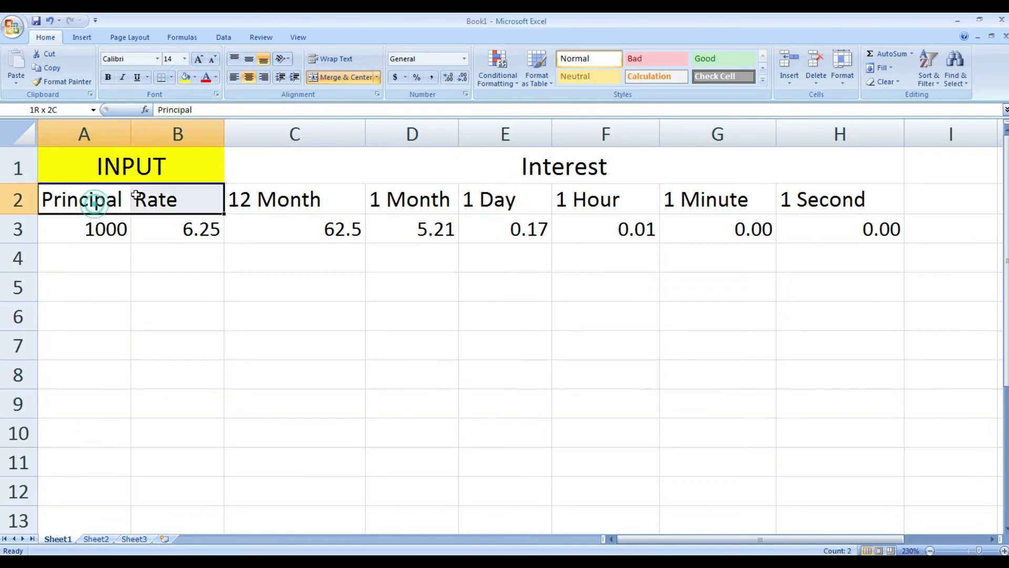
click(194, 78)
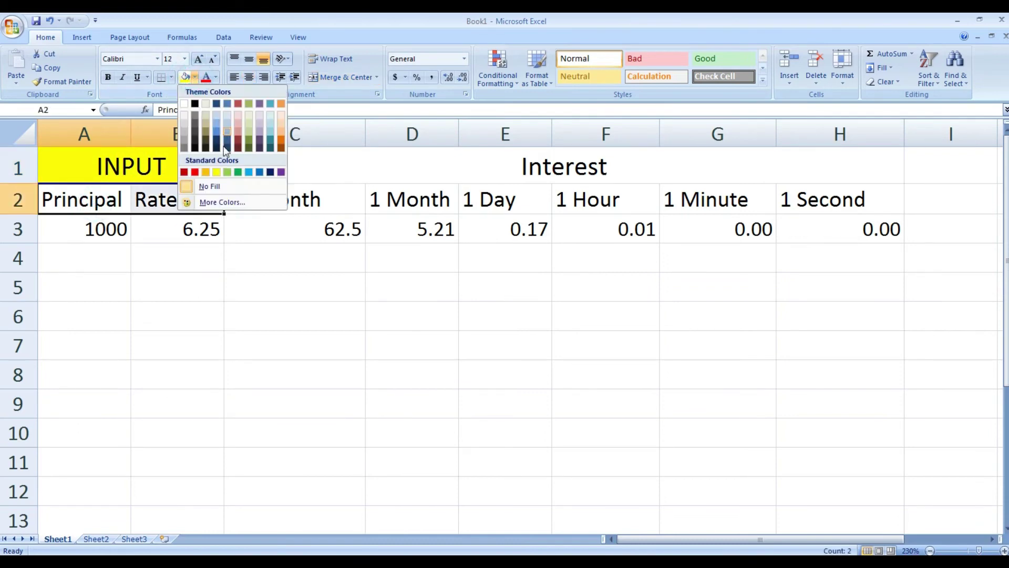
click(206, 173)
click(311, 165)
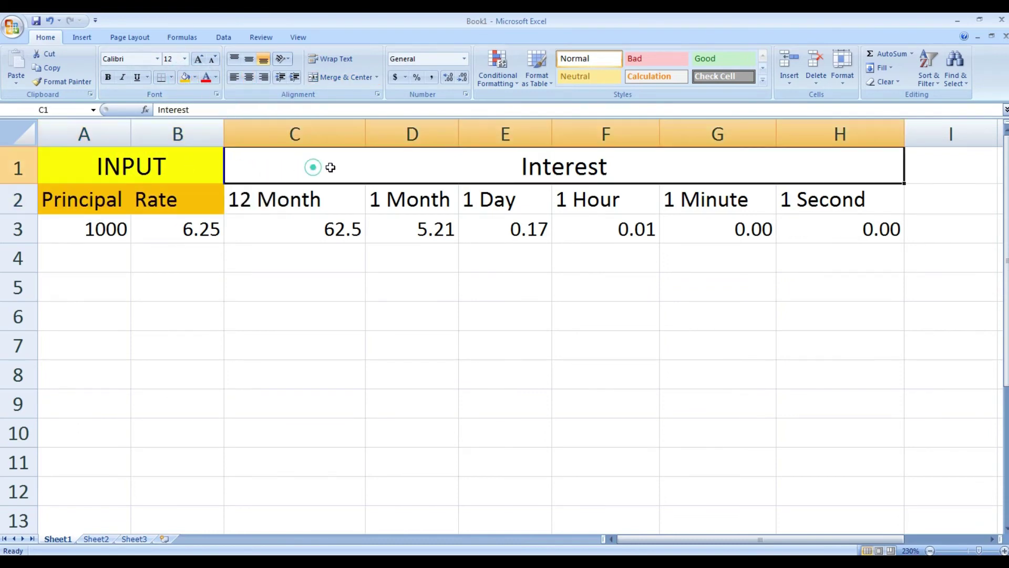
click(194, 78)
click(239, 175)
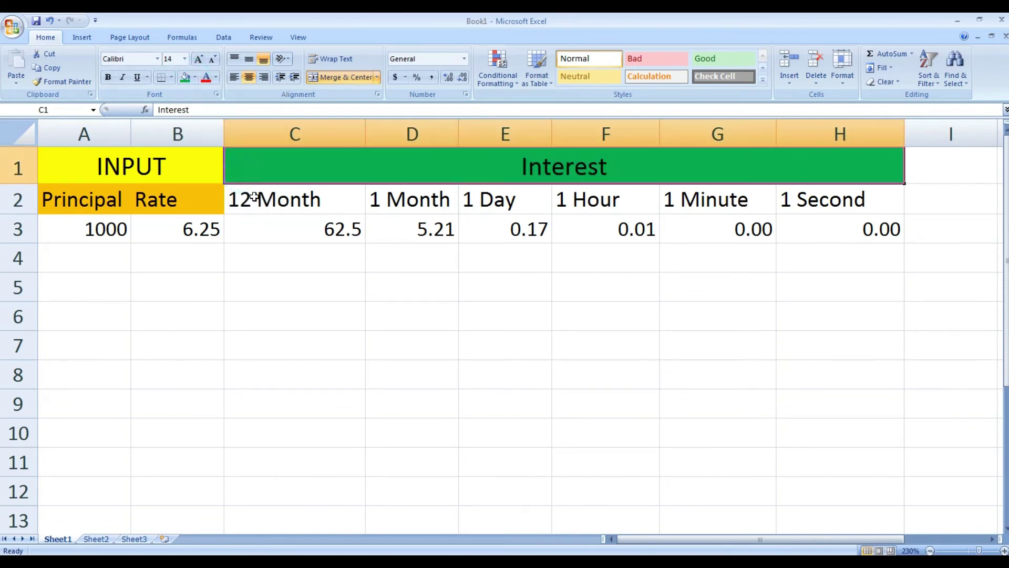
Review the header colours and change the INPUT header fill from yellow to light blue
click(268, 390)
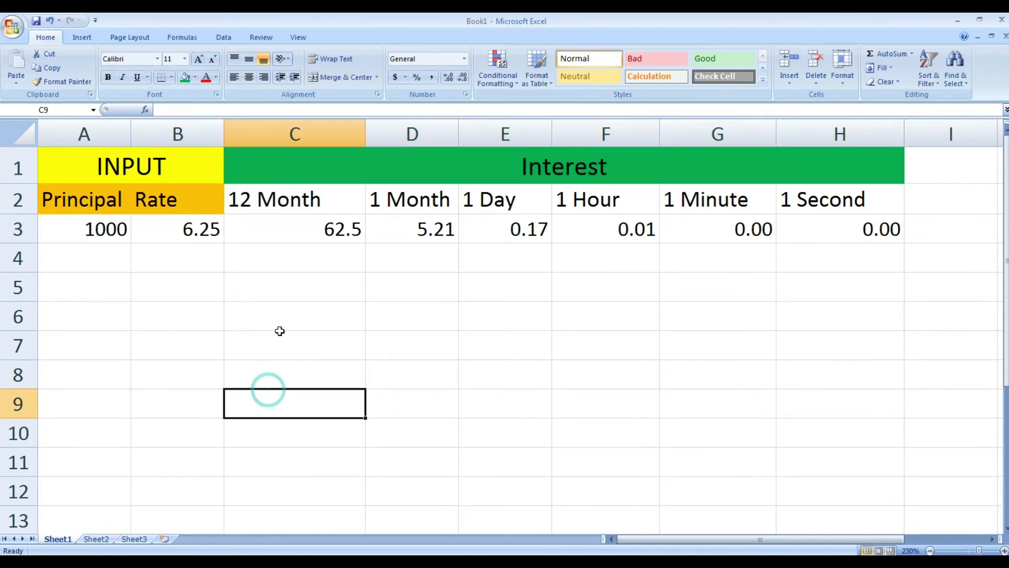
click(290, 298)
click(158, 204)
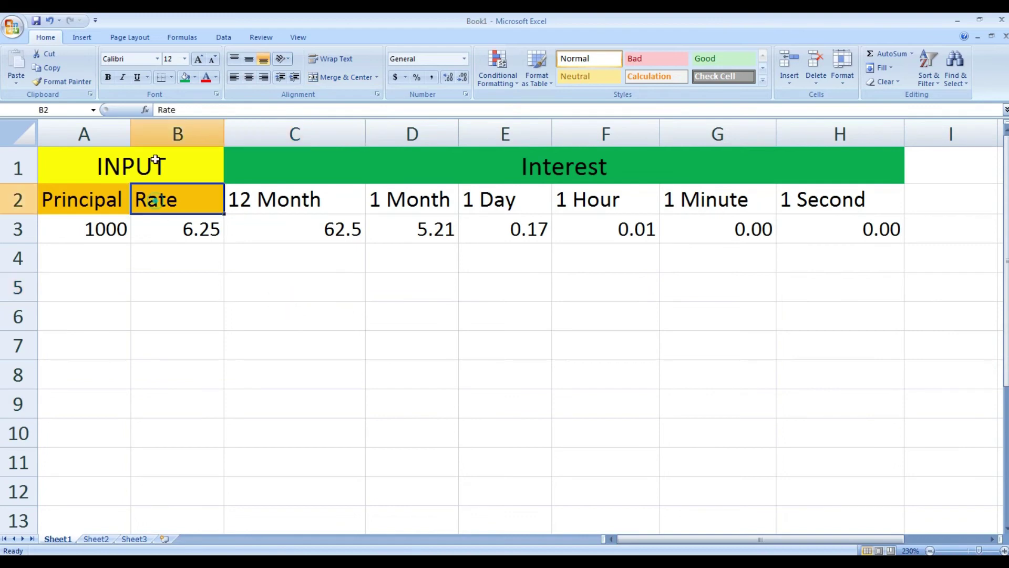
click(115, 171)
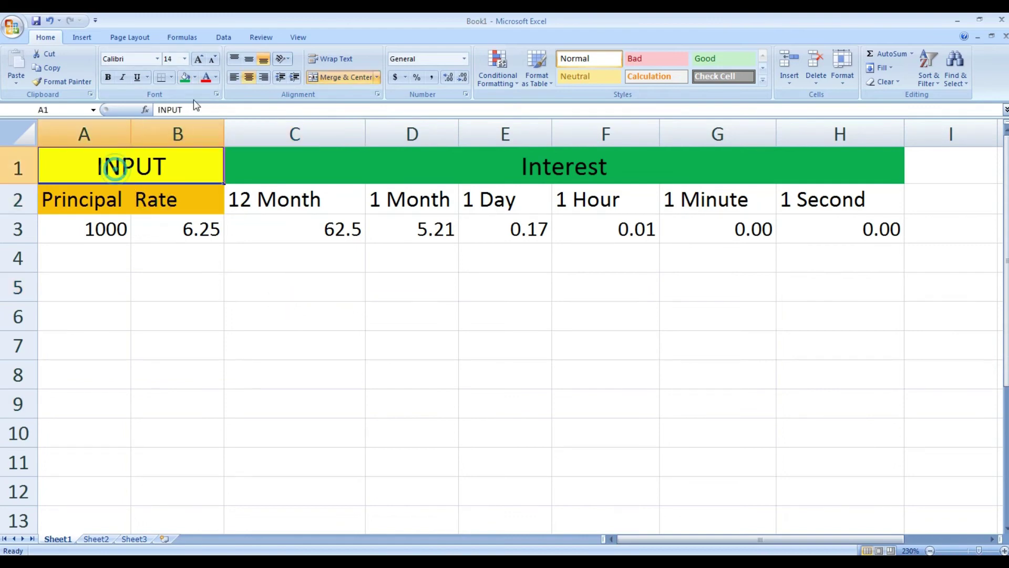
click(195, 78)
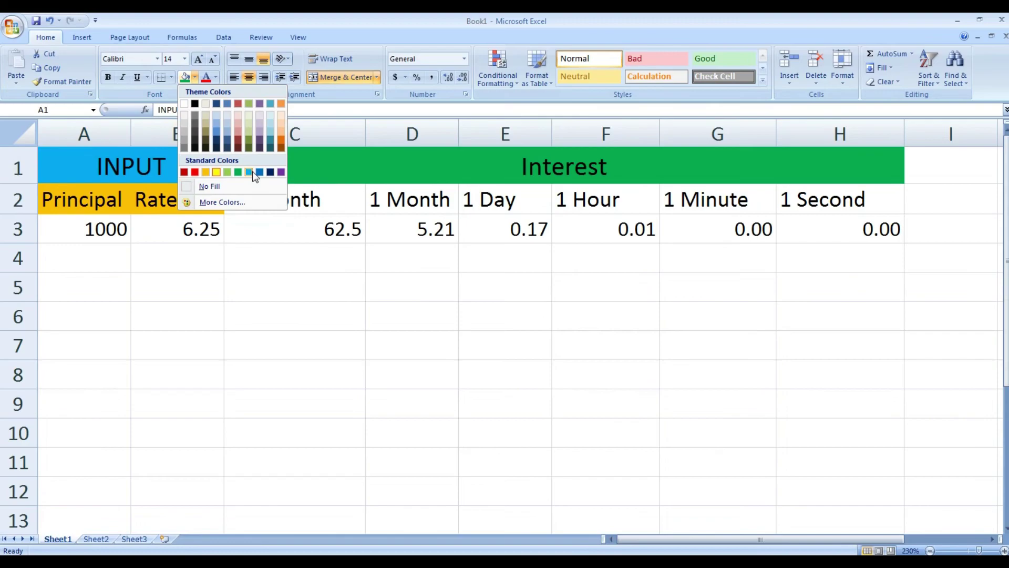
click(250, 173)
click(338, 317)
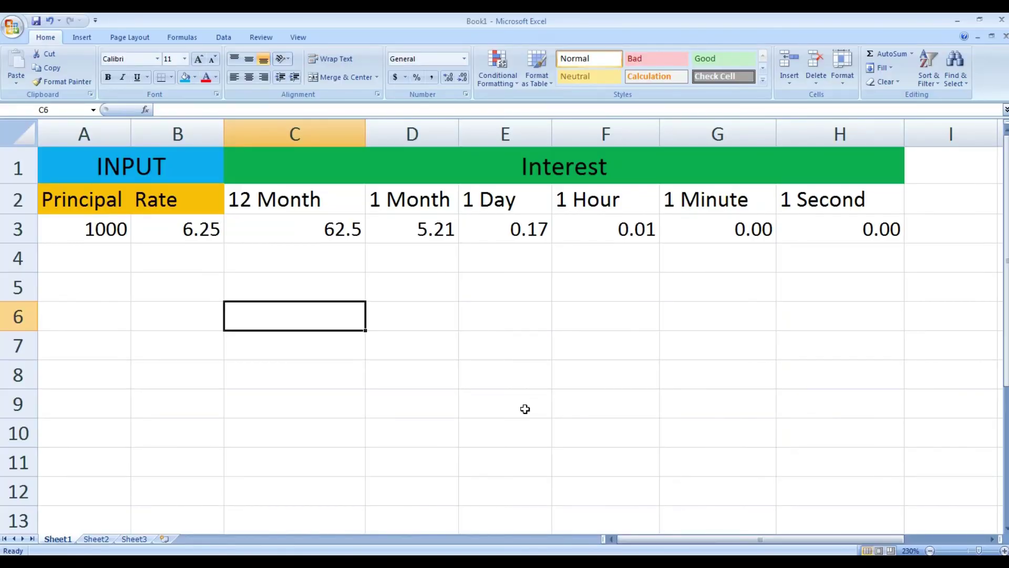
click(517, 231)
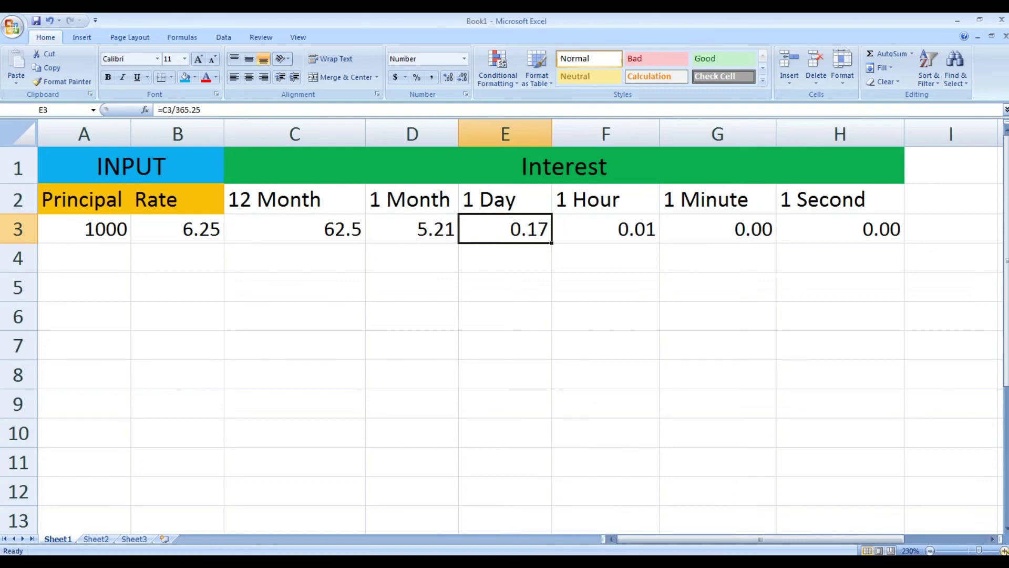
Zoom in on the sheet and bring up What-If Analysis on the Data tab
click(1003, 550)
click(1003, 550)
click(1003, 550)
click(1003, 550)
click(1003, 550)
click(1003, 551)
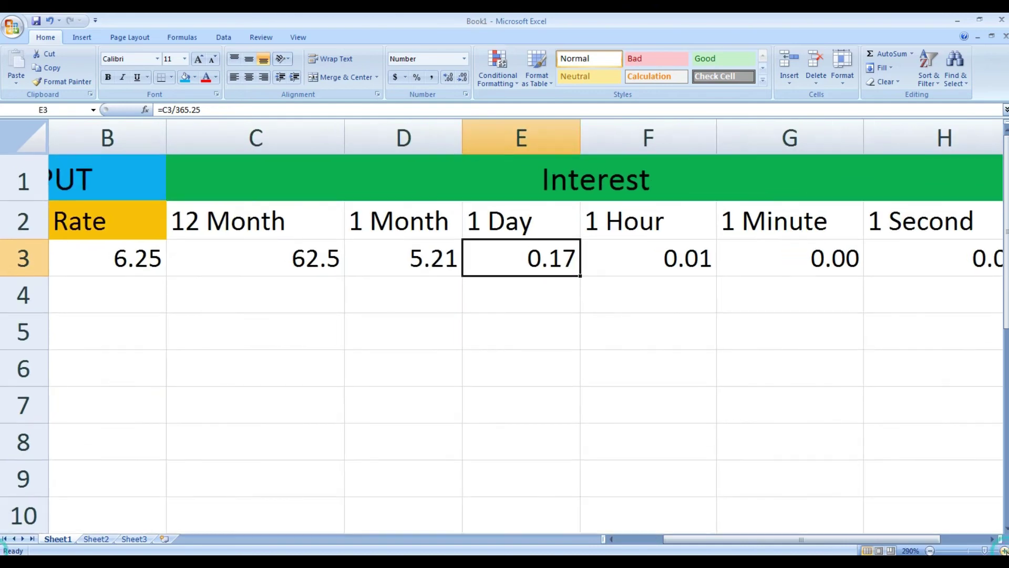
click(1003, 550)
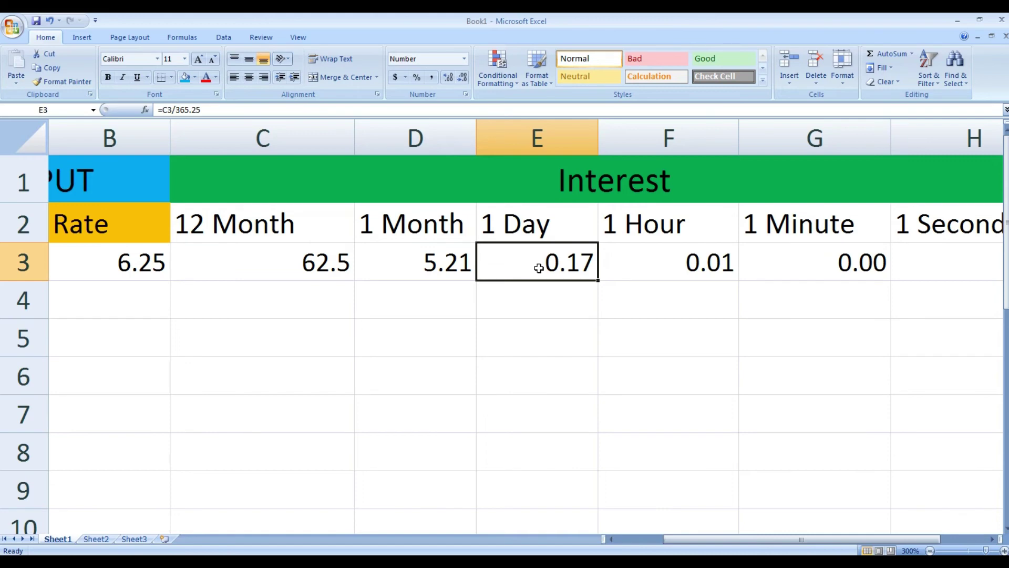
click(224, 38)
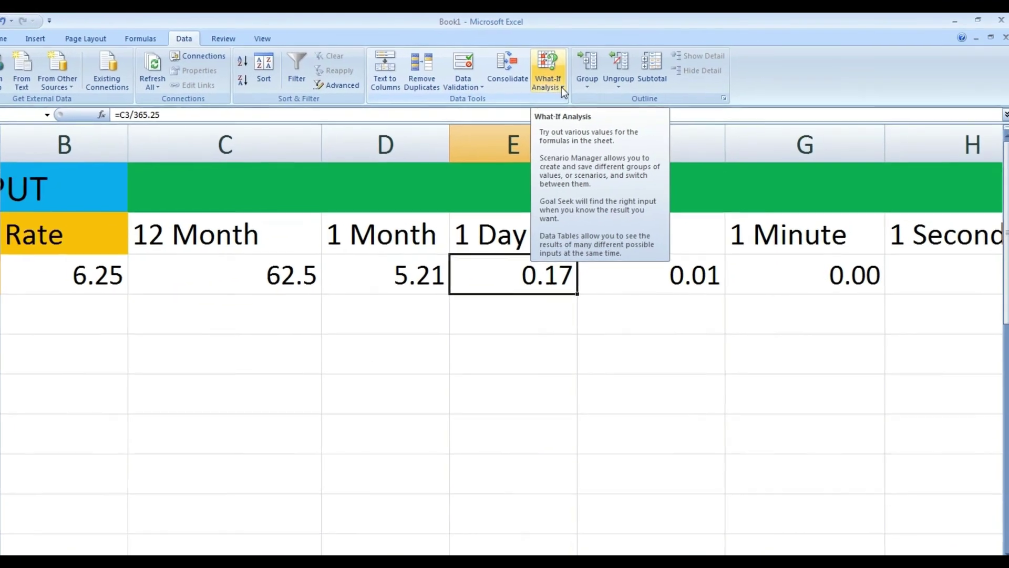
click(572, 88)
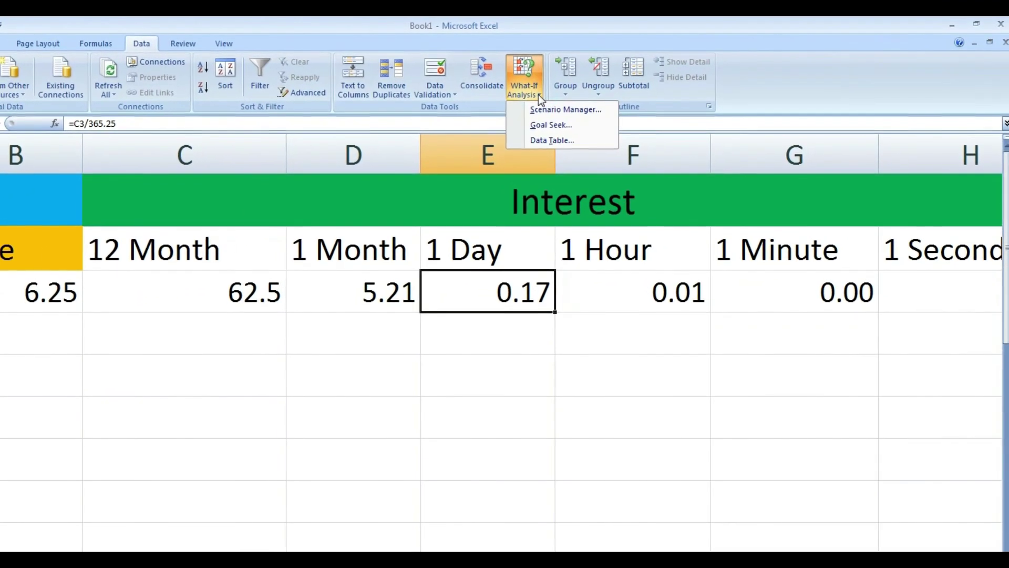
Goal Seek E3 to 50 by changing A3, yielding a principal of 292200
click(541, 127)
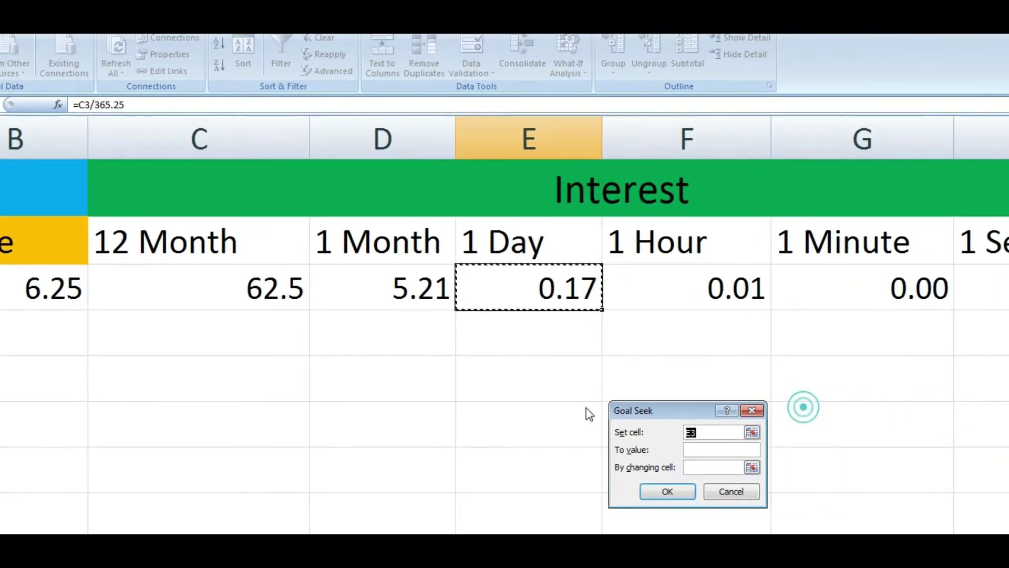
drag(640, 410, 326, 336)
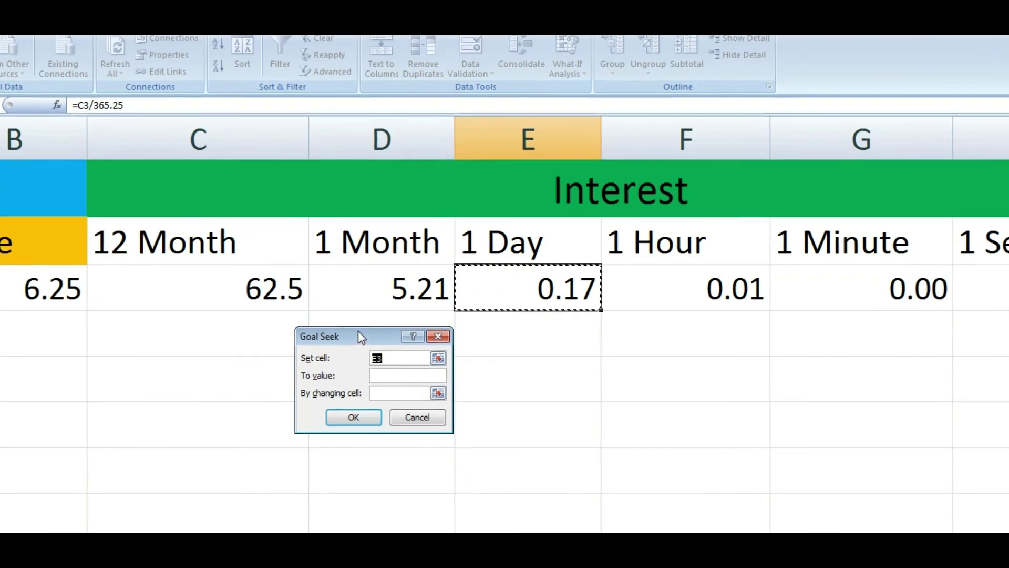
drag(358, 331, 366, 352)
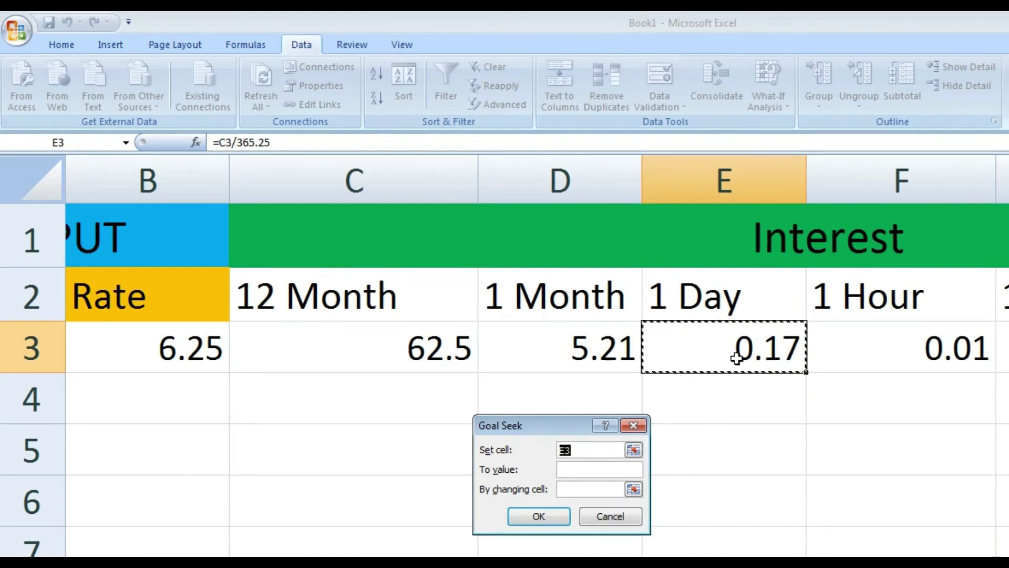
click(579, 475)
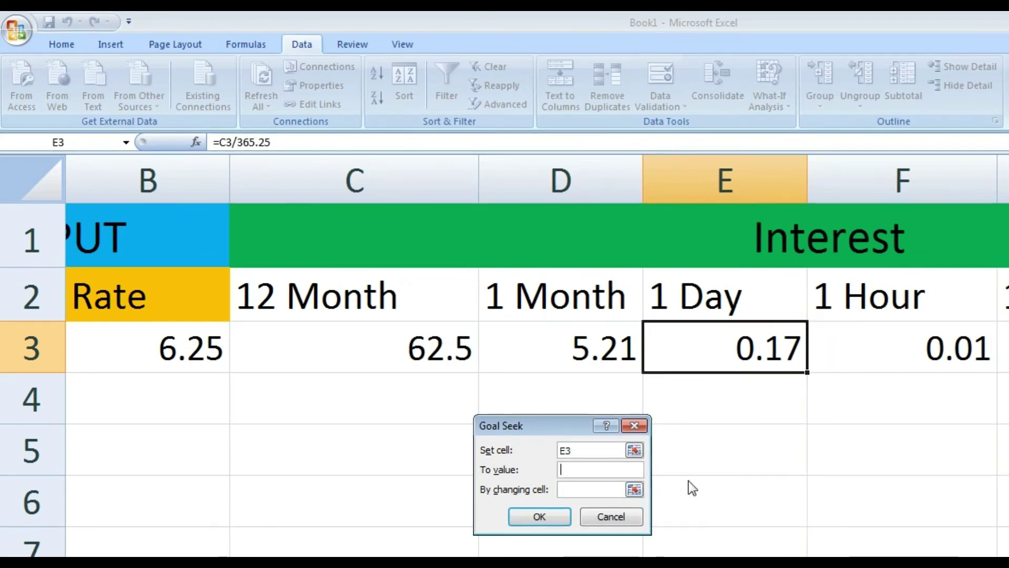
text(50)
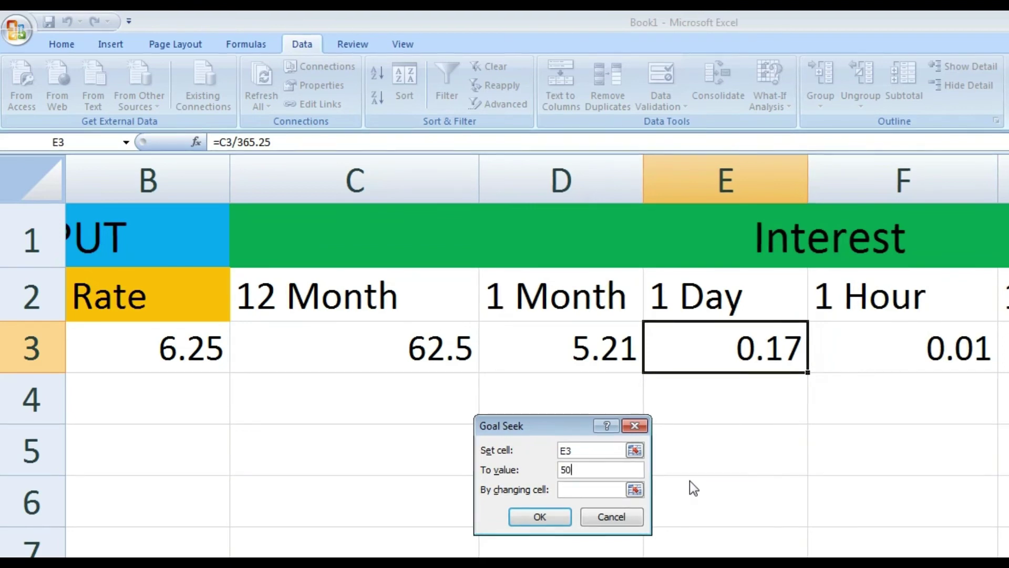
click(581, 490)
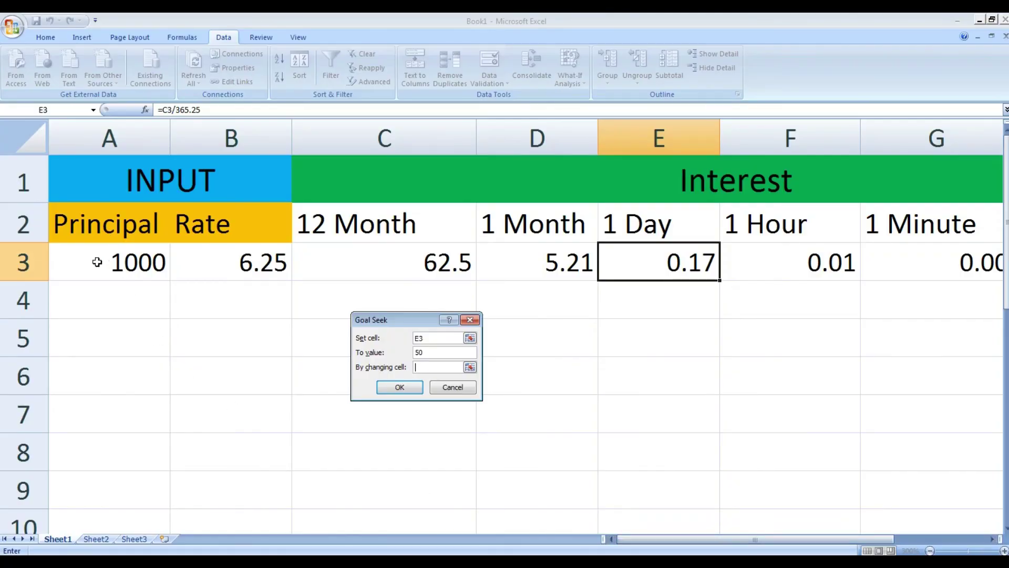
click(97, 262)
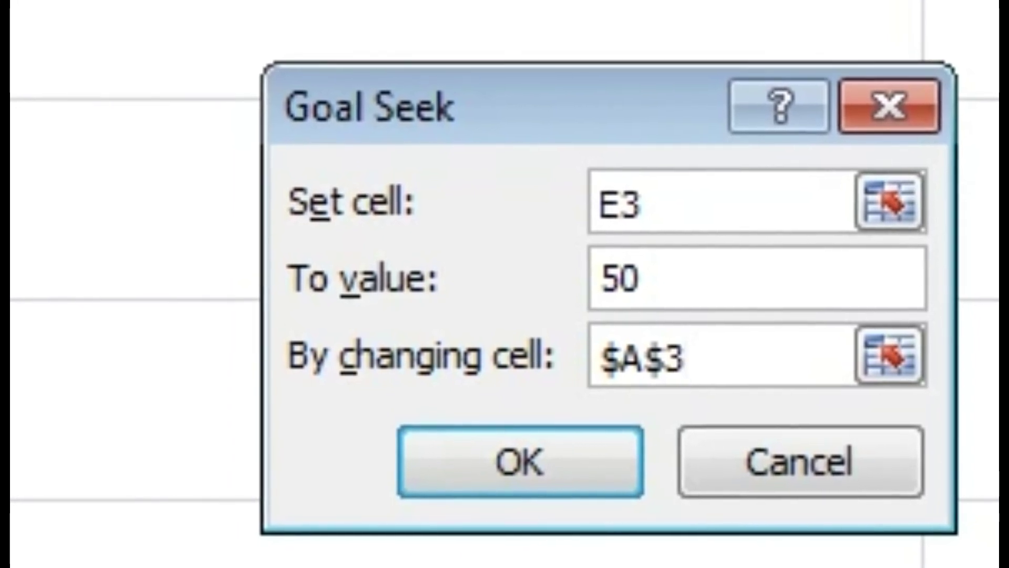
click(520, 452)
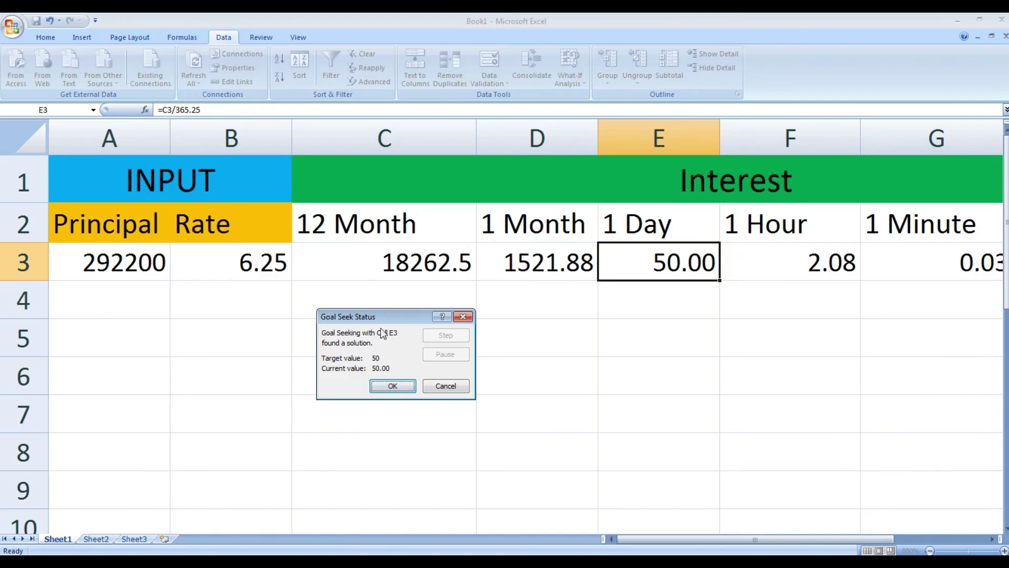
click(400, 387)
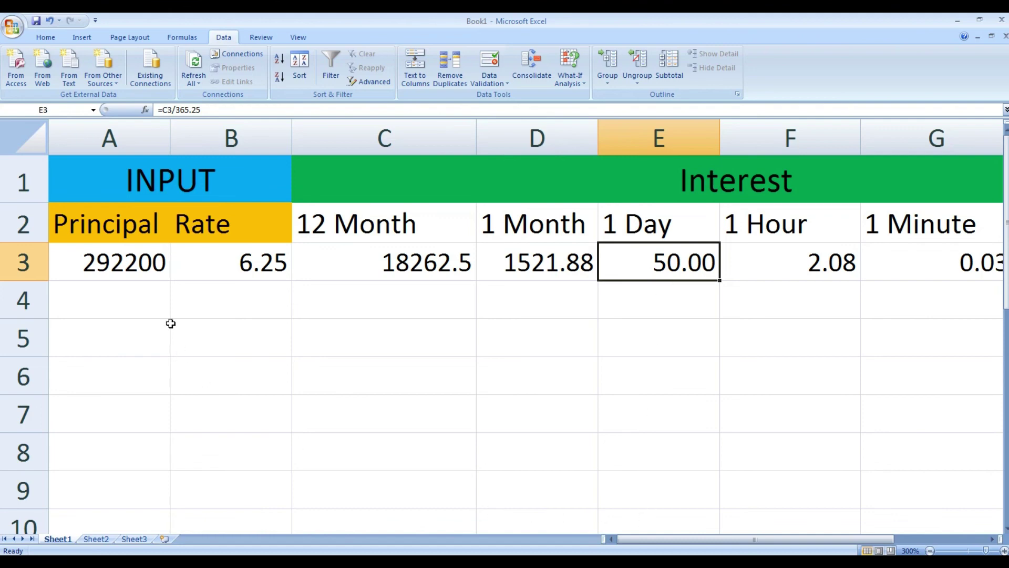
Check that A3 now holds the solved principal of 292200
click(134, 266)
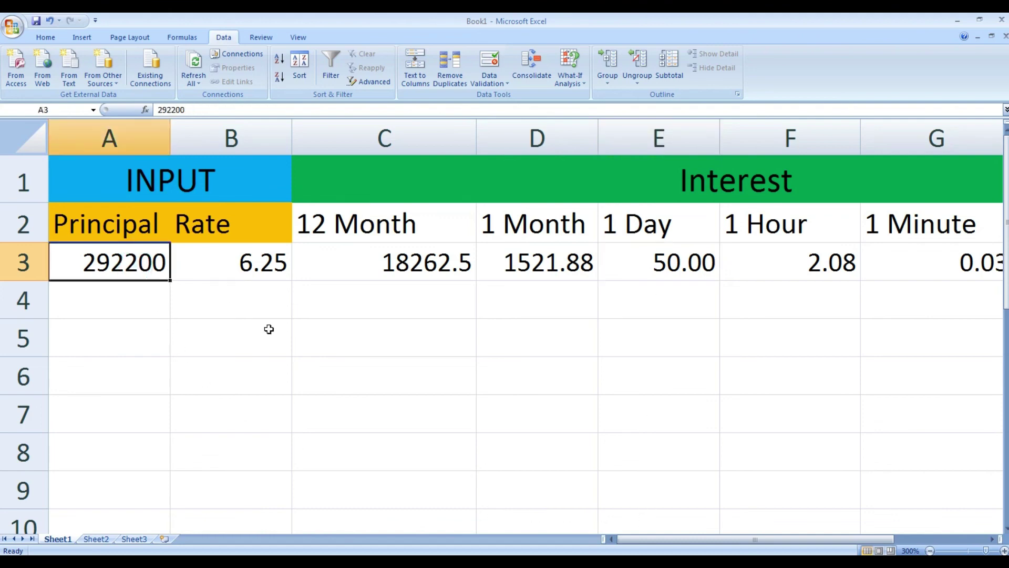